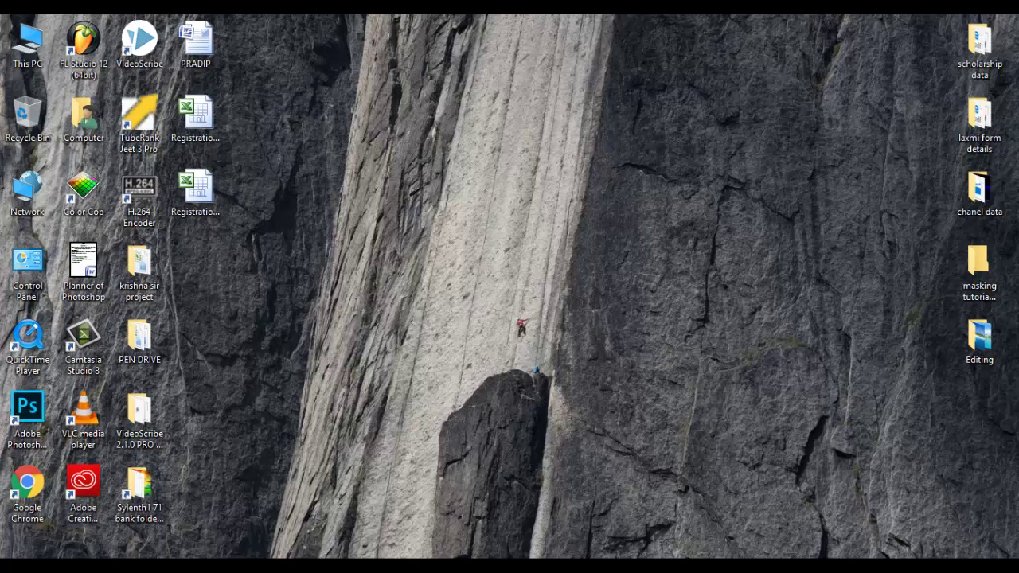
Refresh the desktop several times
{"action": "right_click", "coordinate": [462, 113]}
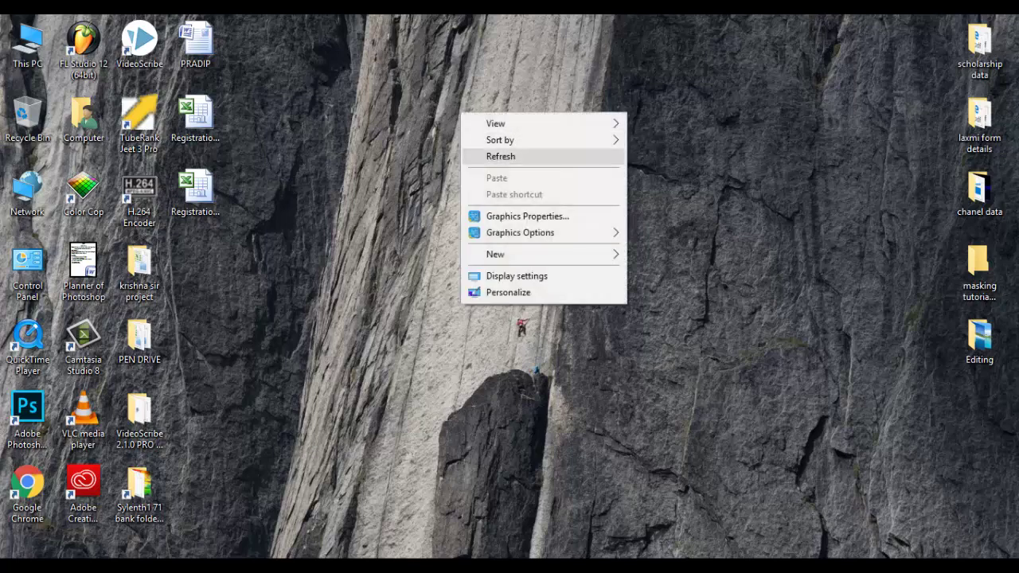
{"action": "left_click", "coordinate": [493, 156]}
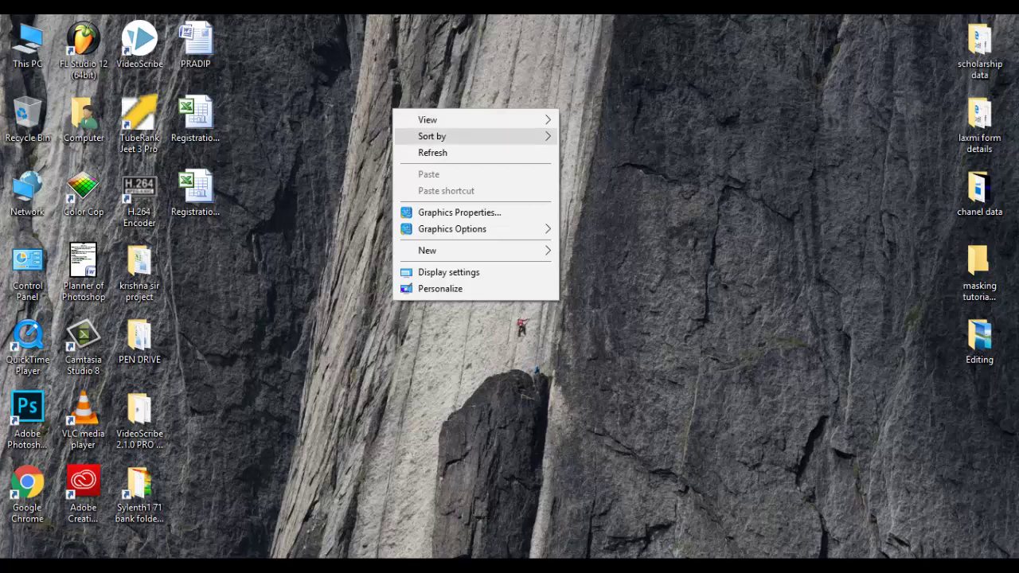
{"action": "left_click", "coordinate": [446, 152]}
{"action": "right_click", "coordinate": [398, 95]}
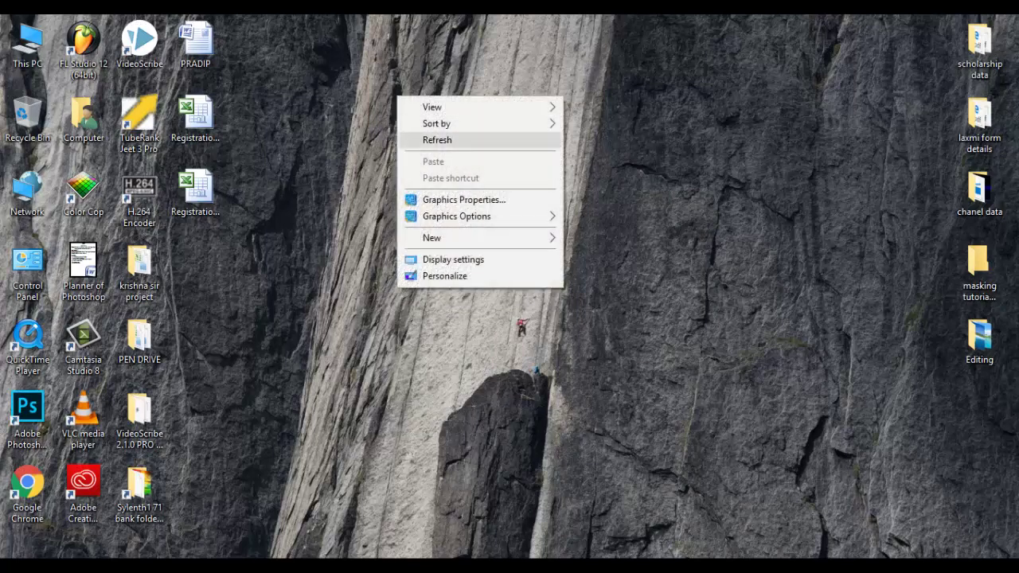
{"action": "left_click", "coordinate": [446, 139]}
{"action": "right_click", "coordinate": [367, 91]}
{"action": "left_click", "coordinate": [414, 138]}
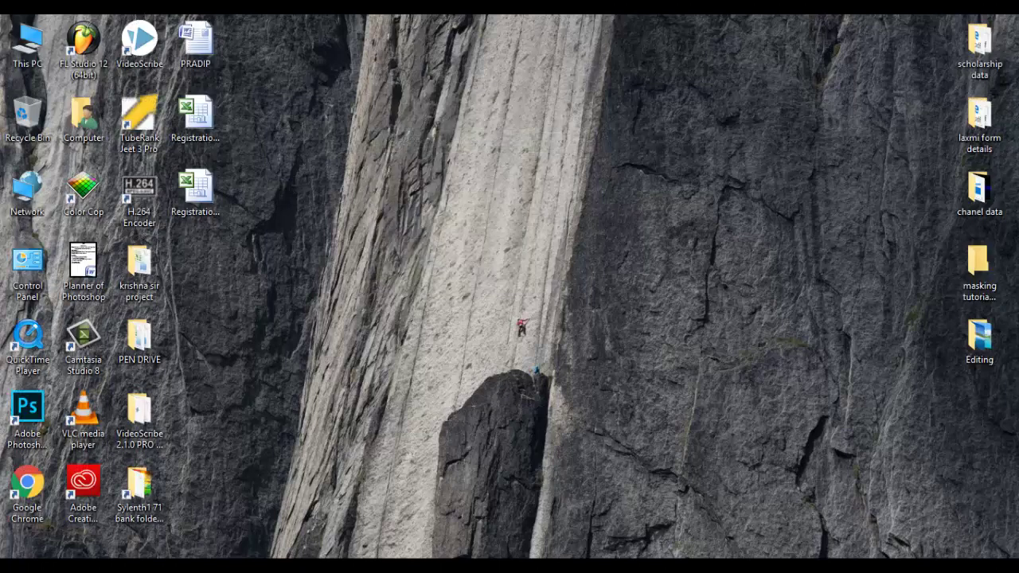
{"action": "right_click", "coordinate": [369, 119]}
{"action": "left_click", "coordinate": [414, 165]}
{"action": "right_click", "coordinate": [360, 141]}
{"action": "left_click", "coordinate": [414, 185]}
Open the temporary files folder with the Run command %tmp%
{"action": "key", "text": "super+r"}
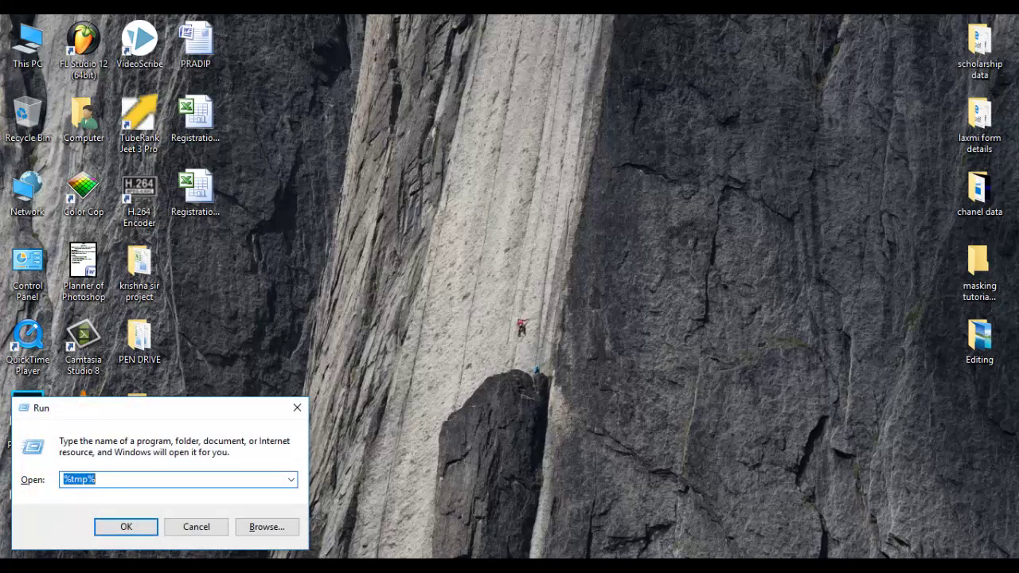
{"action": "type", "text": "&"}
{"action": "key", "text": "BackSpace"}
{"action": "type", "text": "%tmp"}
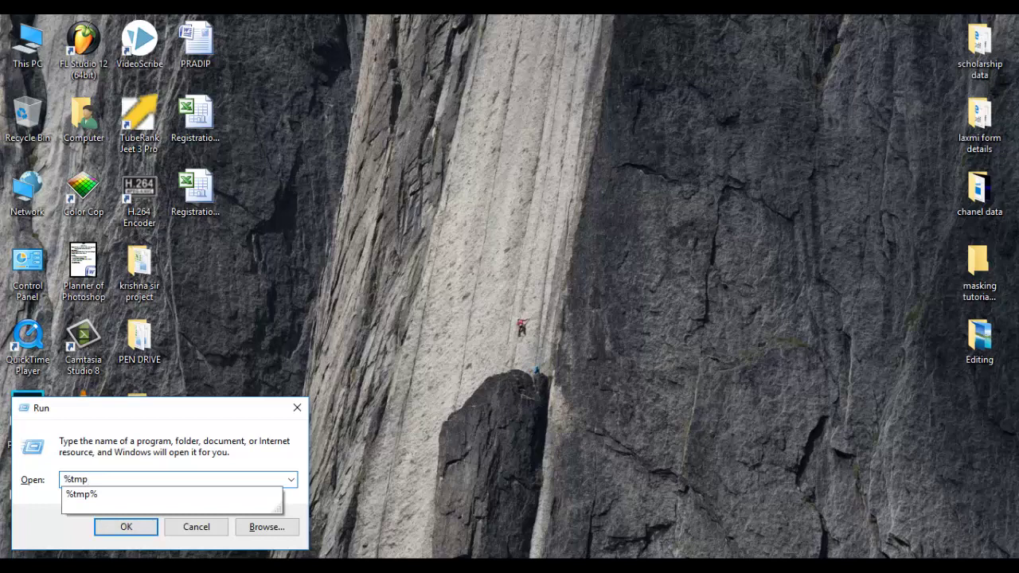
{"action": "type", "text": "%"}
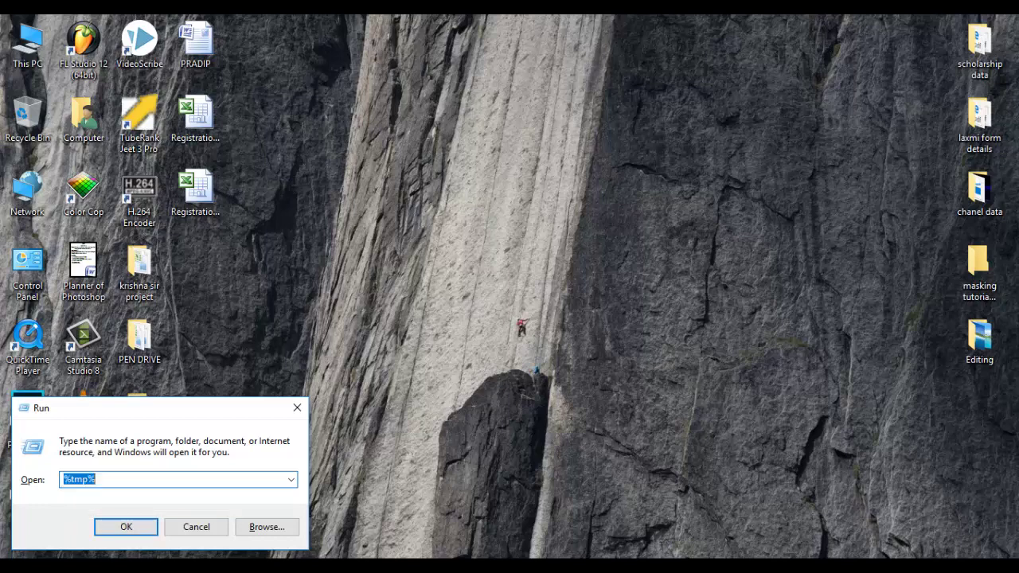
{"action": "key", "text": "Return"}
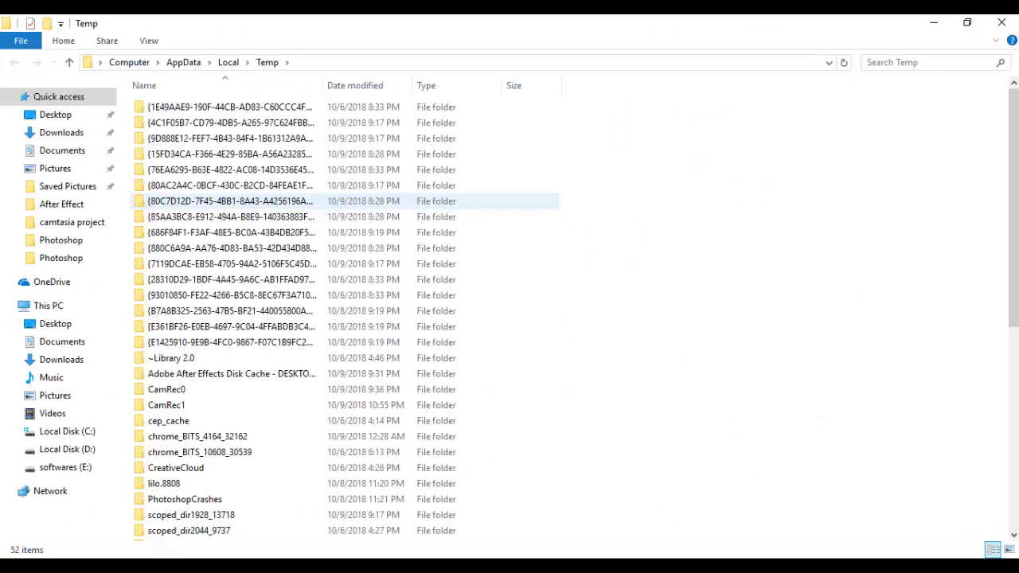
Permanently delete everything in the Temp folder, skipping all items that need administrator permission or are in use
{"action": "key", "text": "ctrl+a"}
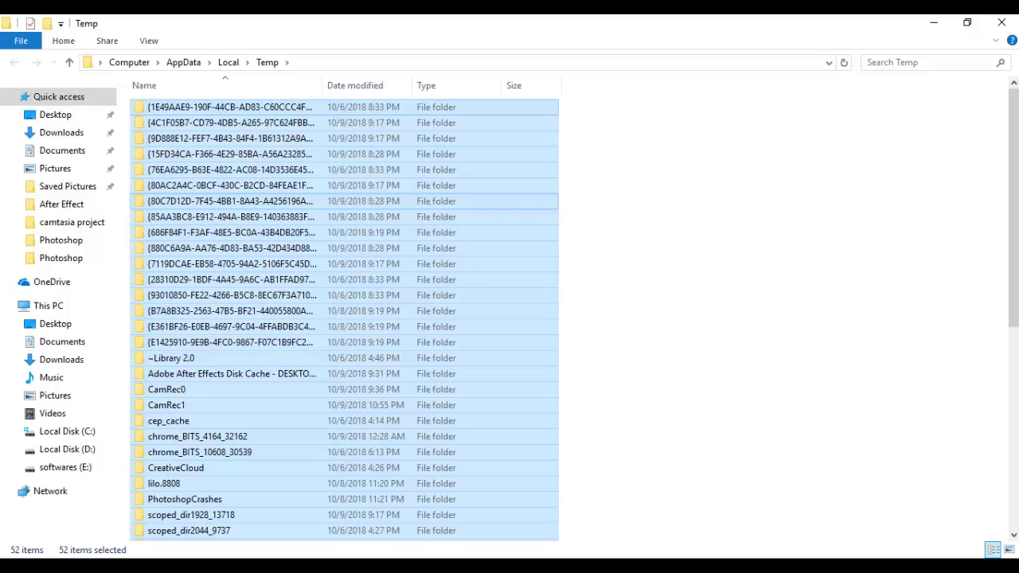
{"action": "key", "text": "shift+Delete"}
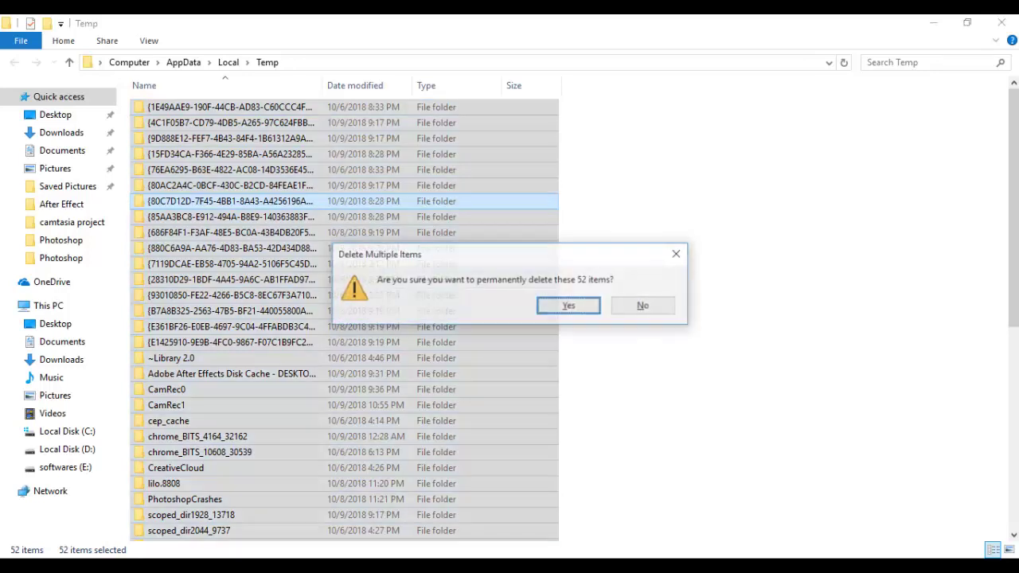
{"action": "key", "text": "Return"}
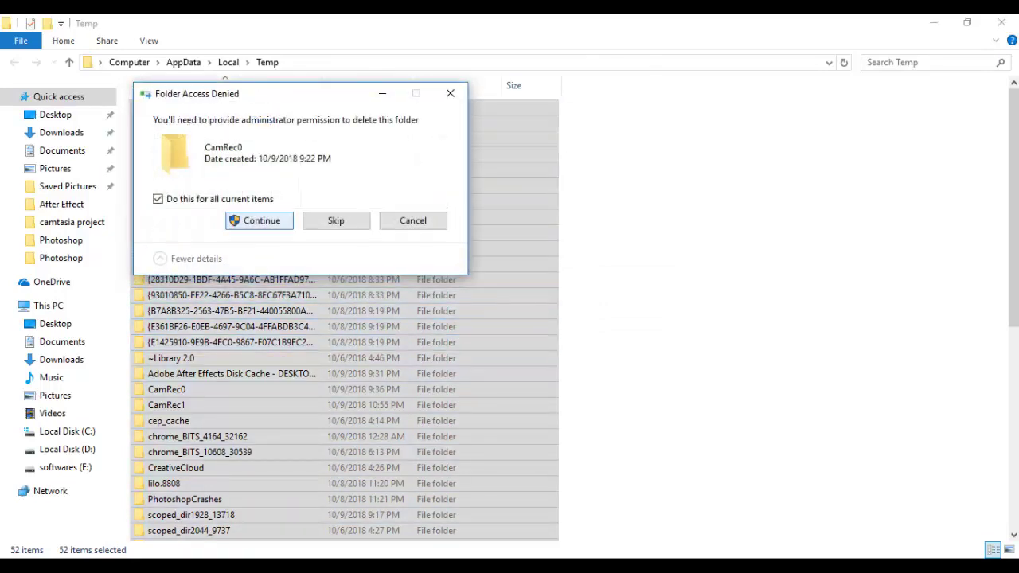
{"action": "key", "text": "Tab"}
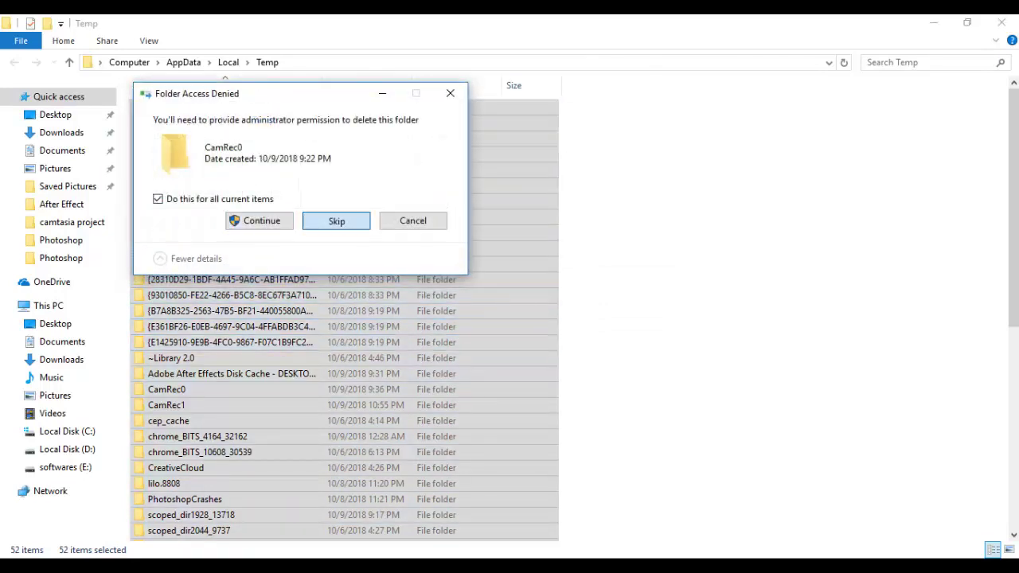
{"action": "key", "text": "Return"}
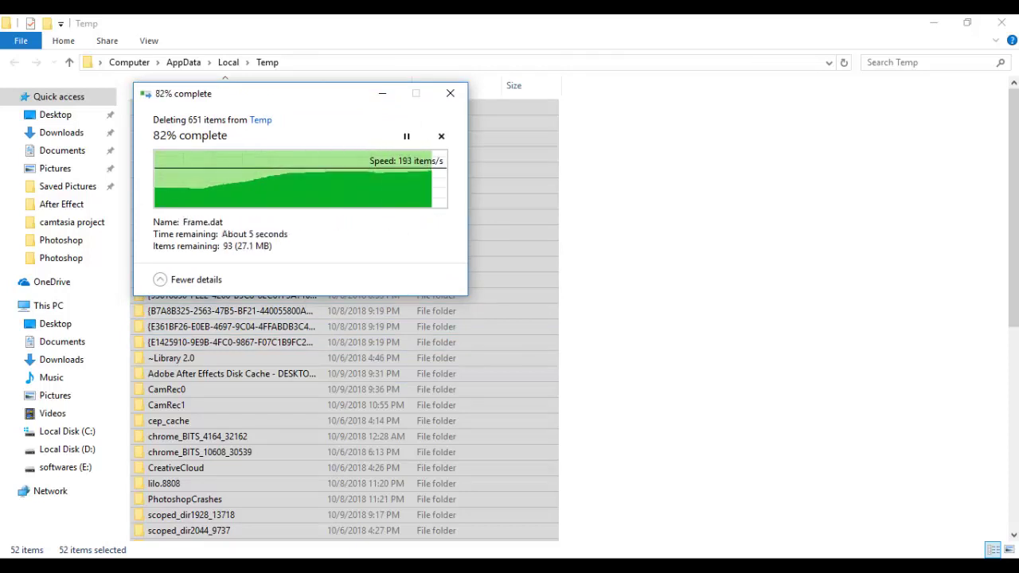
{"action": "left_click", "coordinate": [158, 221]}
{"action": "key", "text": "Tab"}
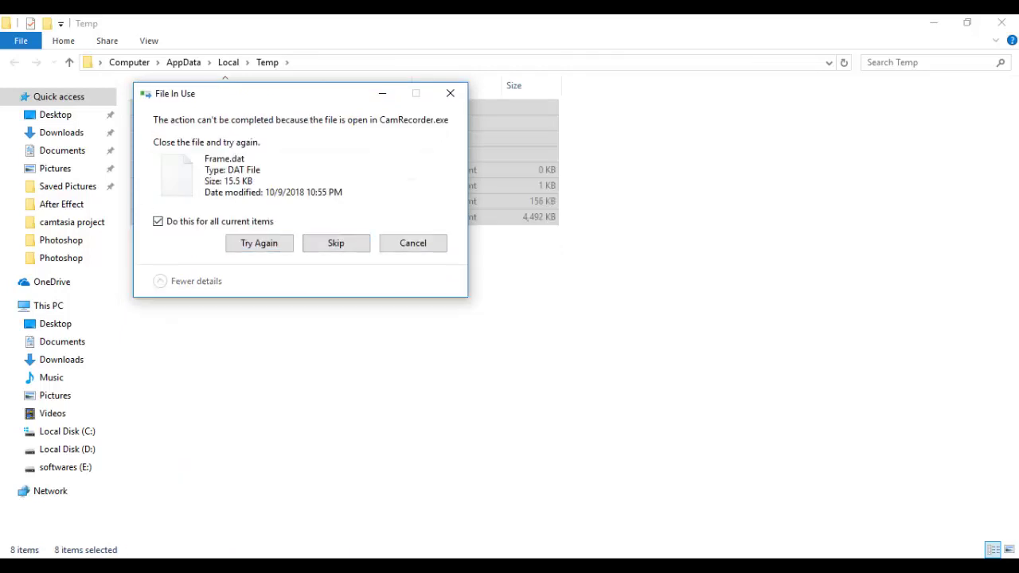
{"action": "key", "text": "Return"}
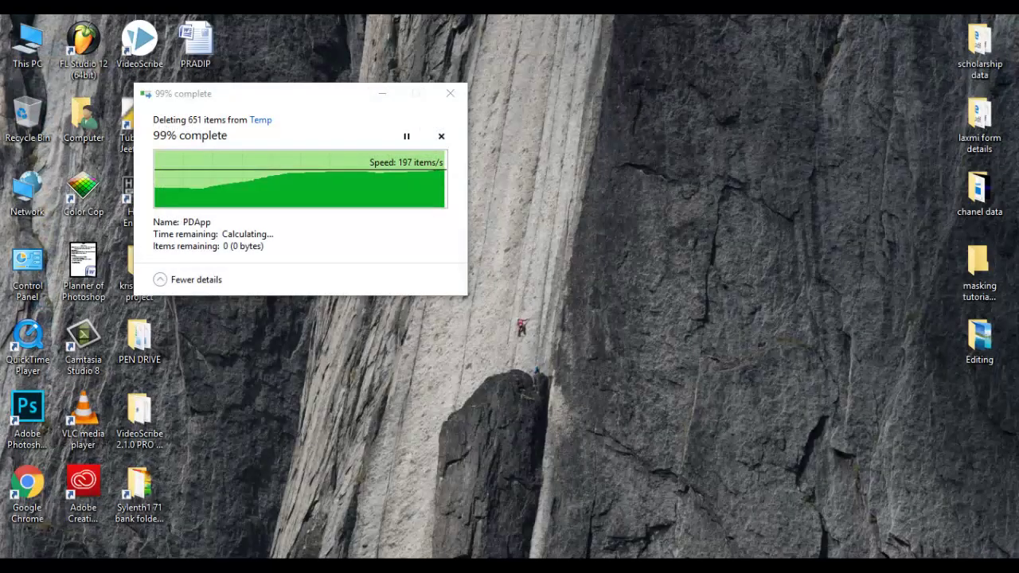
Open the Windows Prefetch folder with the Run command prefetch and grant permanent access to it
{"action": "key", "text": "super+r"}
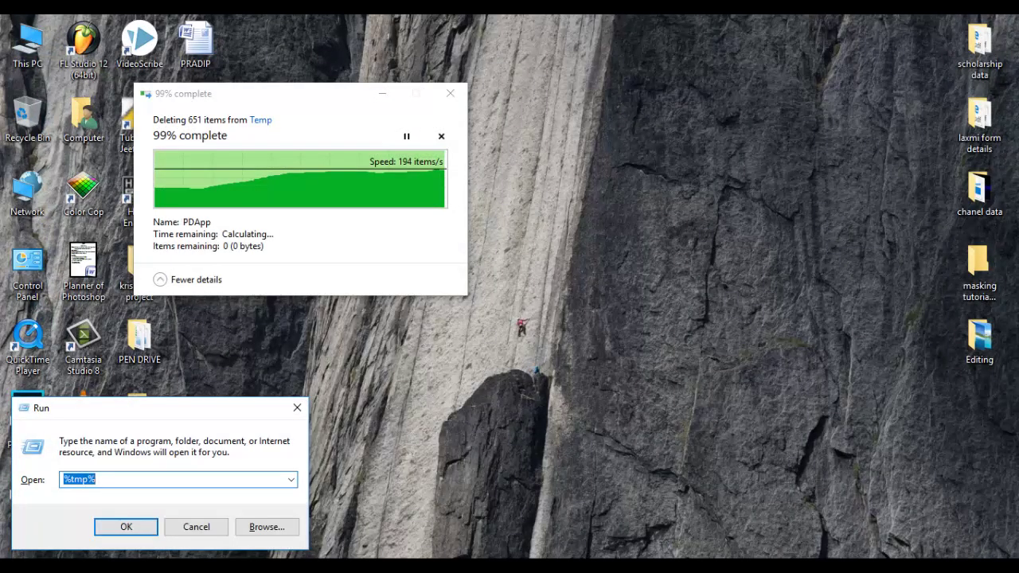
{"action": "type", "text": "prefe"}
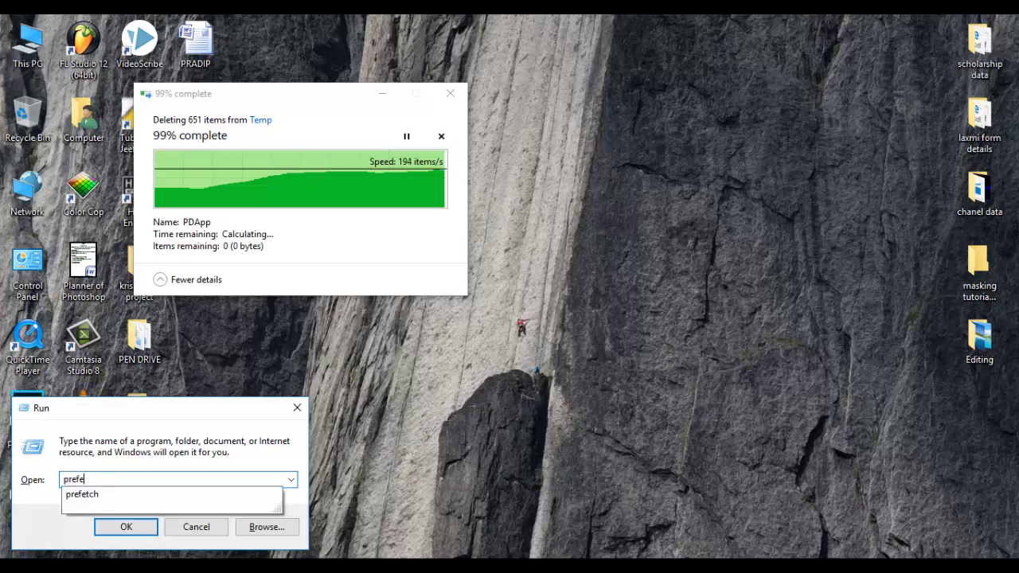
{"action": "type", "text": "tch"}
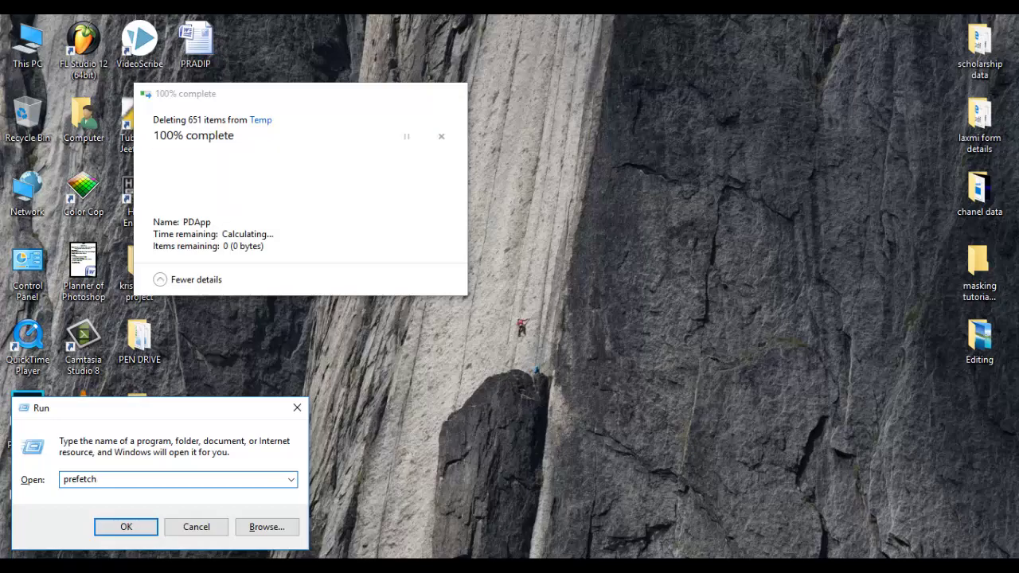
{"action": "key", "text": "Return"}
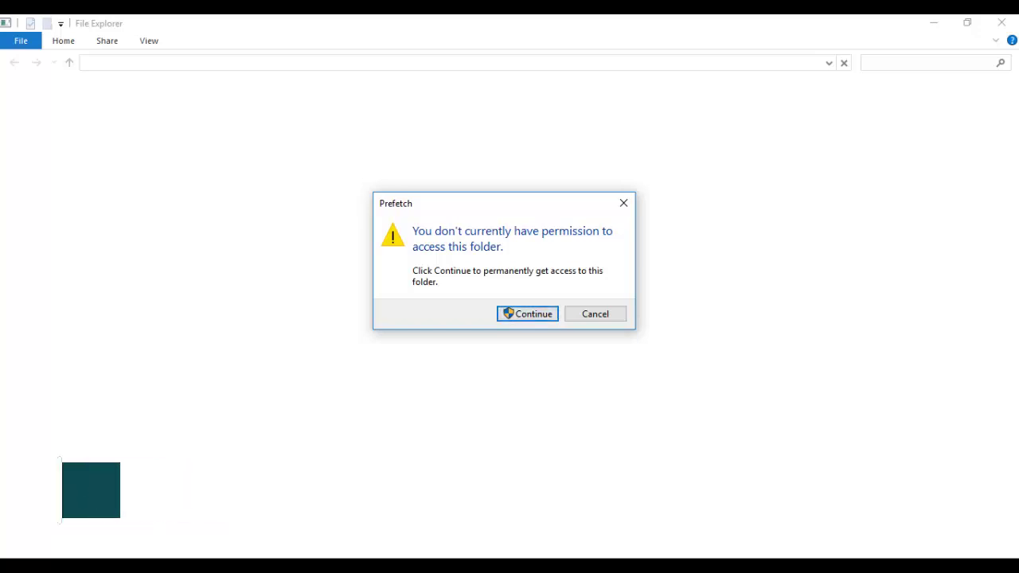
{"action": "left_click", "coordinate": [527, 314]}
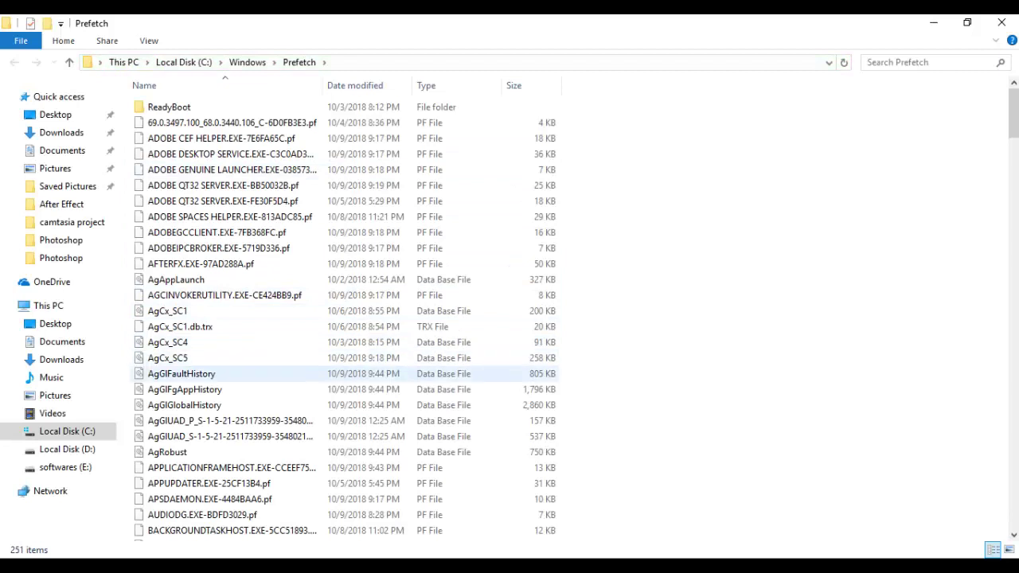
Permanently delete everything in the Prefetch folder, skipping the file in use, and close the folder
{"action": "key", "text": "ctrl+a"}
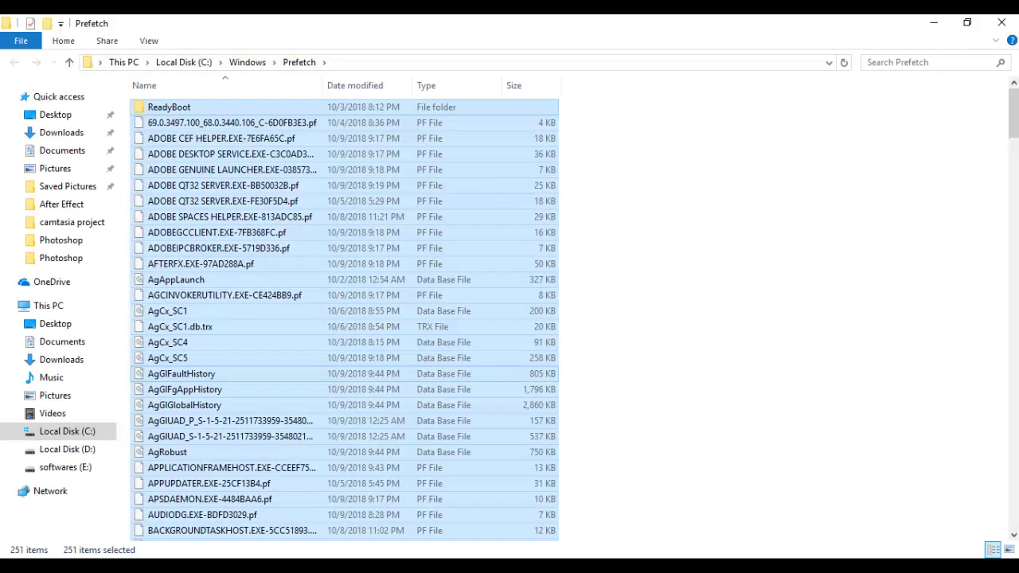
{"action": "key", "text": "shift+Delete"}
{"action": "key", "text": "Return"}
{"action": "left_click", "coordinate": [368, 221]}
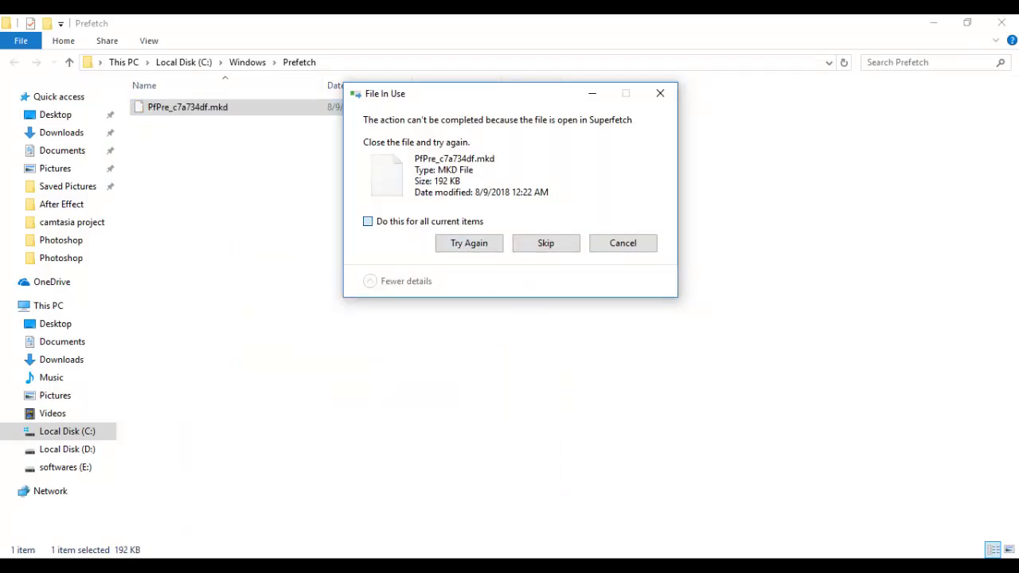
{"action": "key", "text": "Return"}
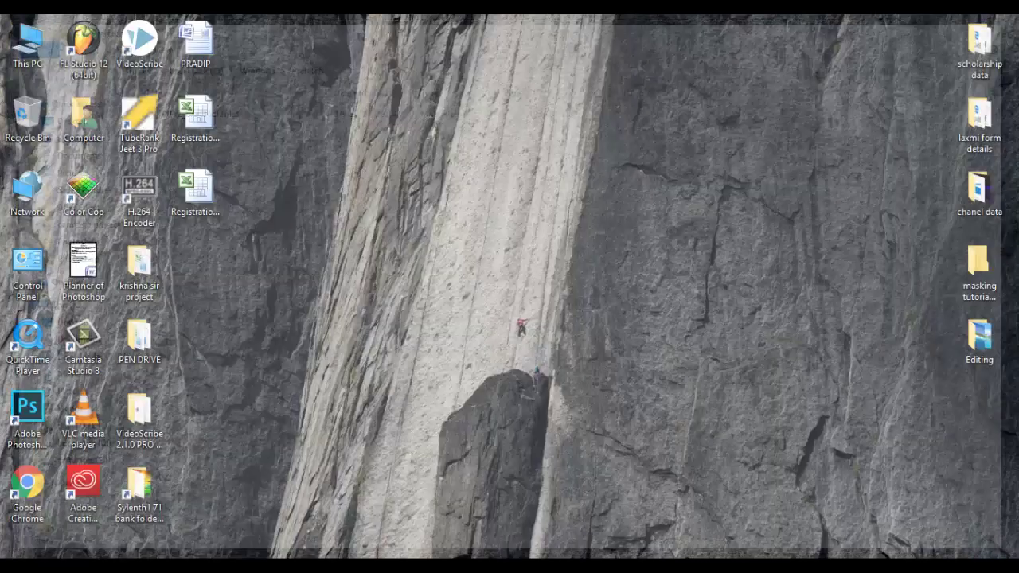
{"action": "left_click", "coordinate": [1002, 22]}
{"action": "left_click", "coordinate": [492, 155]}
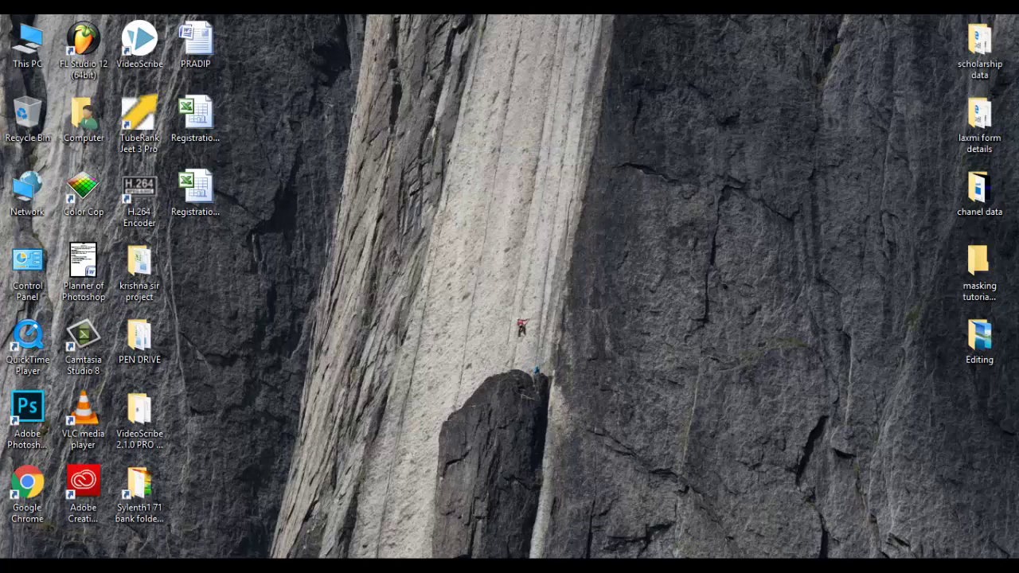
Find and launch Disk Cleanup, and choose drive C: as the drive to clean up
{"action": "key", "text": "super"}
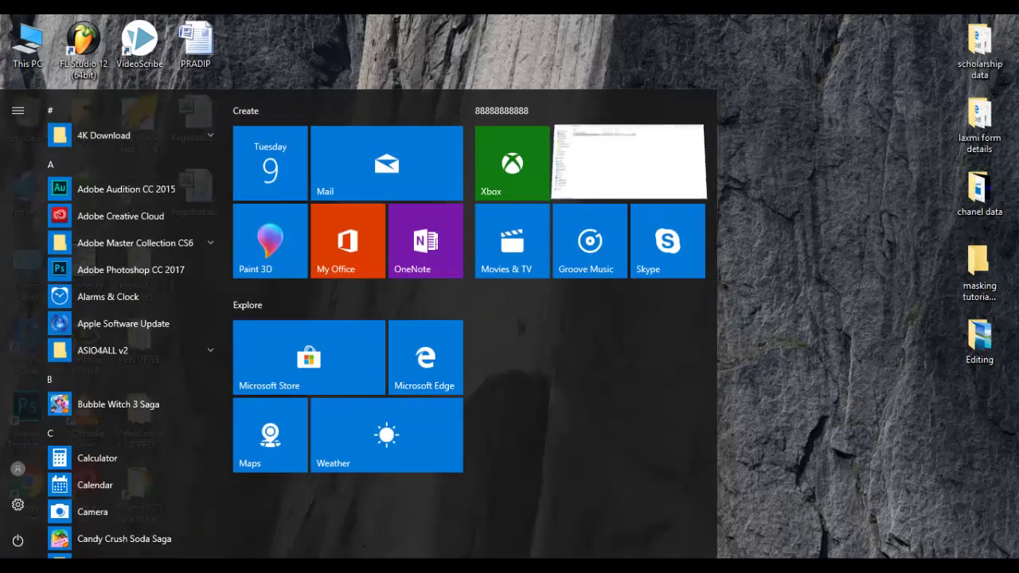
{"action": "type", "text": "disk"}
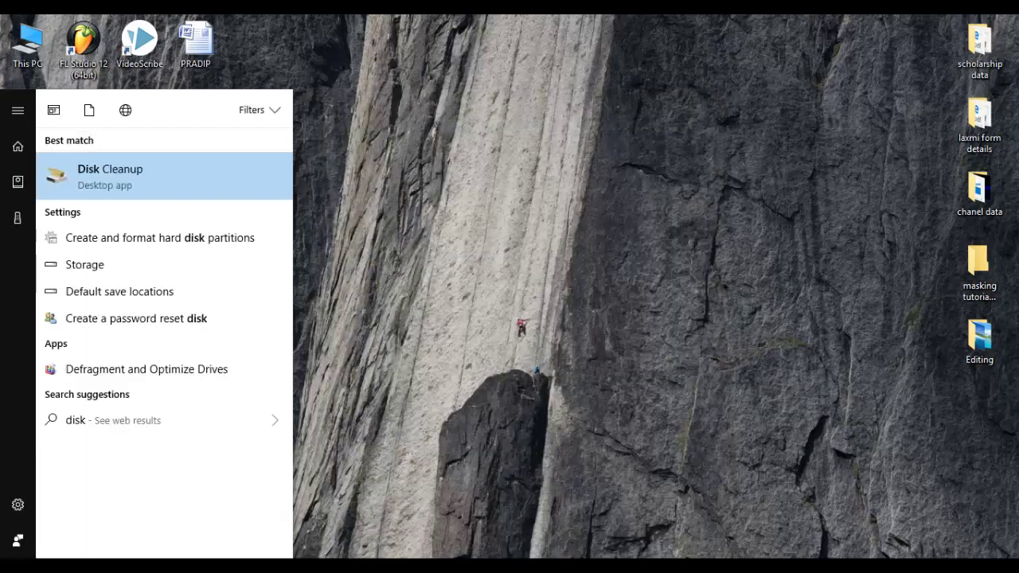
{"action": "type", "text": " cleanup"}
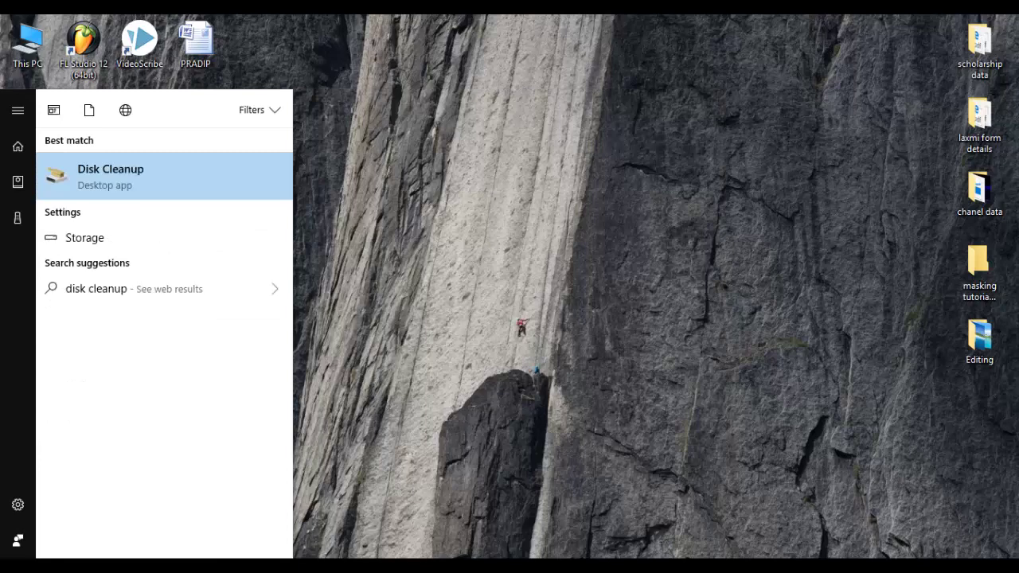
{"action": "key", "text": "Return"}
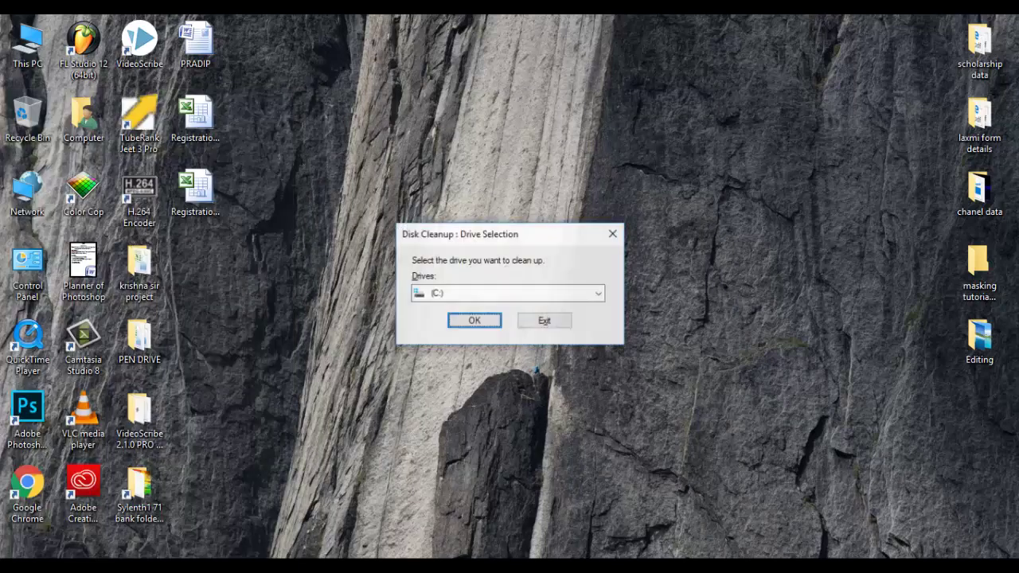
{"action": "key", "text": "Return"}
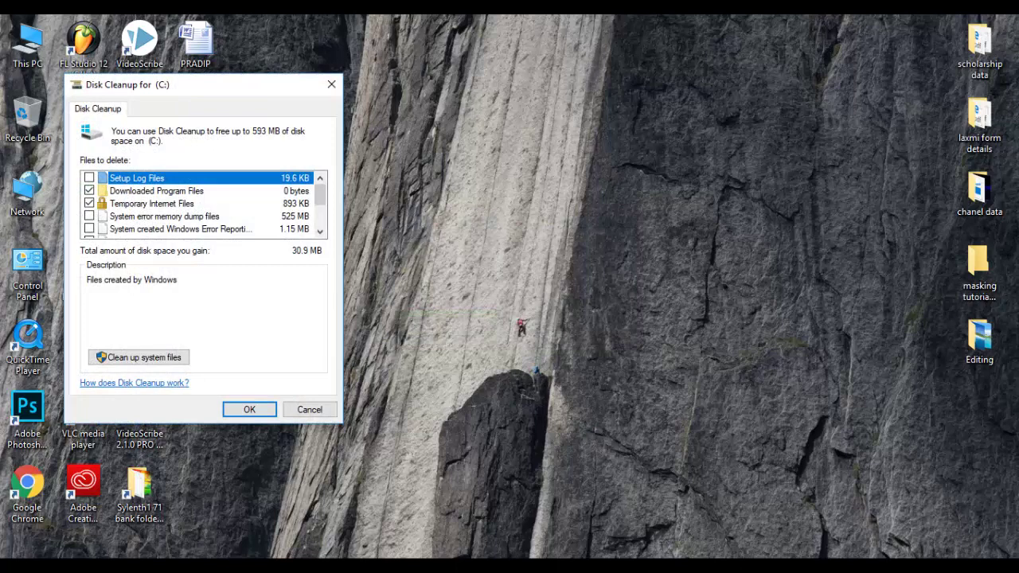
Mark Setup Log Files, System error memory dump files, system created Windows Error Reporting files and DirectX Shader Cache for deletion
{"action": "left_click_drag", "start_coordinate": [203, 85], "coordinate": [383, 82]}
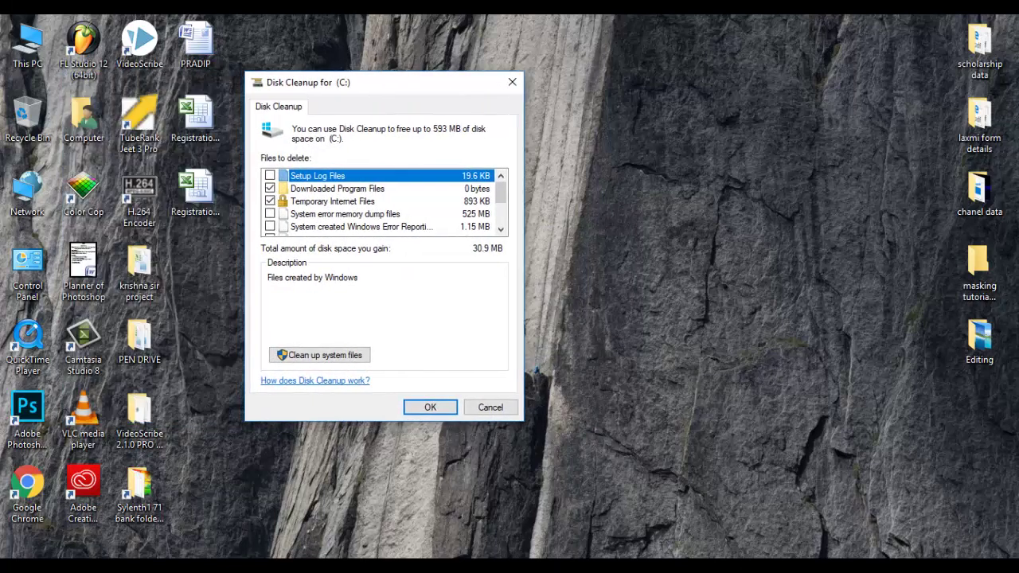
{"action": "left_click", "coordinate": [270, 175]}
{"action": "left_click", "coordinate": [270, 213]}
{"action": "scroll", "coordinate": [382, 201], "scroll_direction": "down", "scroll_amount": 1}
{"action": "left_click", "coordinate": [270, 201]}
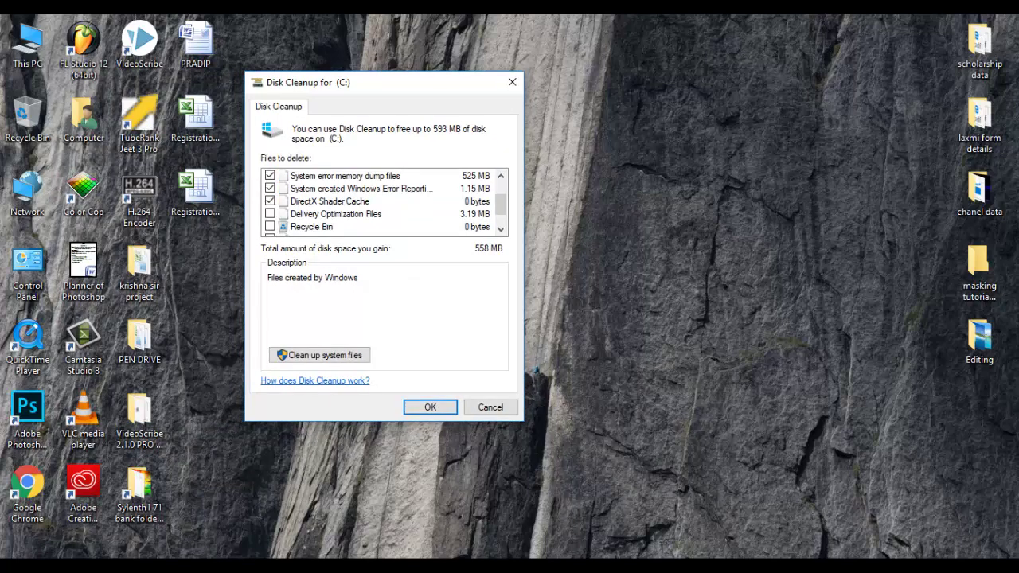
Mark Delivery Optimization Files, Recycle Bin, Temporary files and Thumbnails as well, and run the cleanup, confirming the permanent deletion
{"action": "key", "text": "Up"}
{"action": "key", "text": "Down"}
{"action": "key", "text": "Down"}
{"action": "key", "text": "Down"}
{"action": "key", "text": "Down"}
{"action": "key", "text": "Down"}
{"action": "key", "text": "Down"}
{"action": "key", "text": "Down"}
{"action": "key", "text": "Down"}
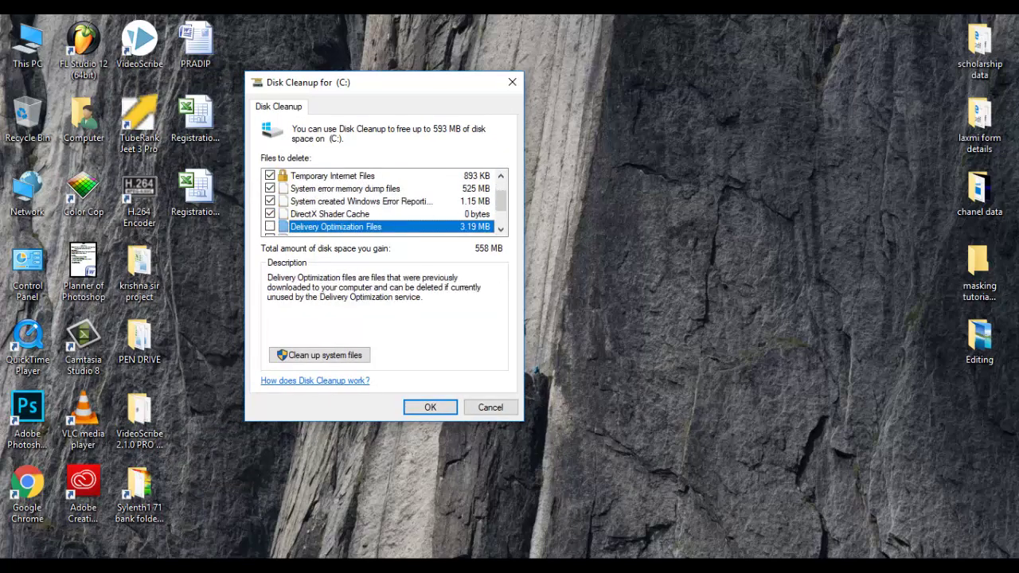
{"action": "key", "text": "Up"}
{"action": "key", "text": "Up"}
{"action": "key", "text": "space"}
{"action": "key", "text": "Down"}
{"action": "key", "text": "space"}
{"action": "key", "text": "Down"}
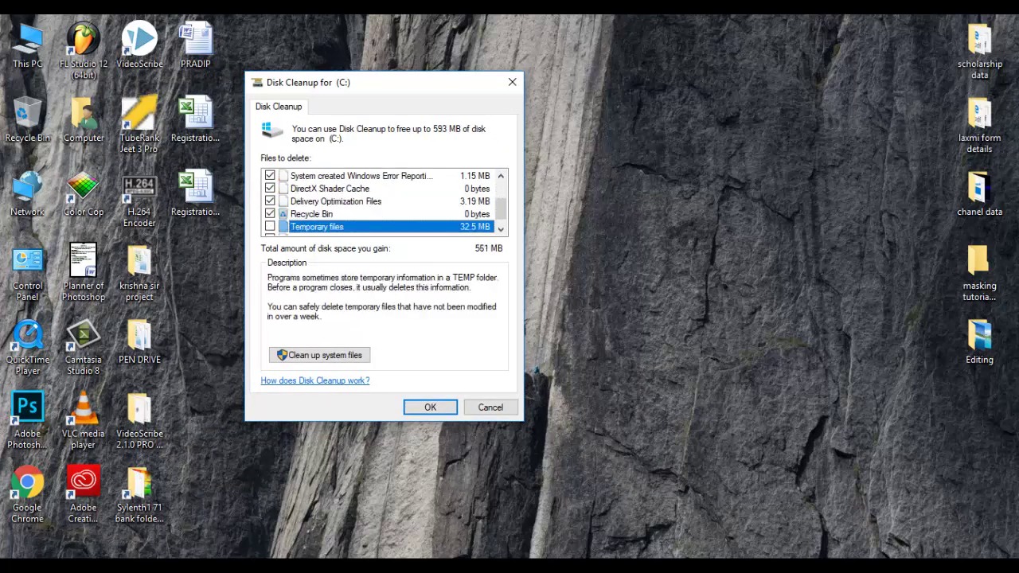
{"action": "key", "text": "space"}
{"action": "key", "text": "Down"}
{"action": "key", "text": "space"}
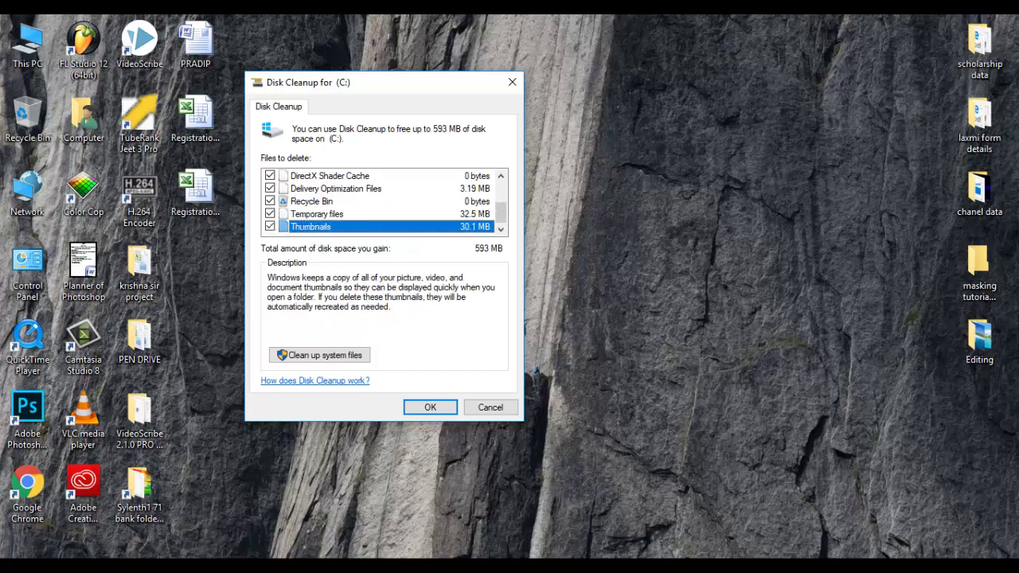
{"action": "key", "text": "Return"}
{"action": "key", "text": "Return"}
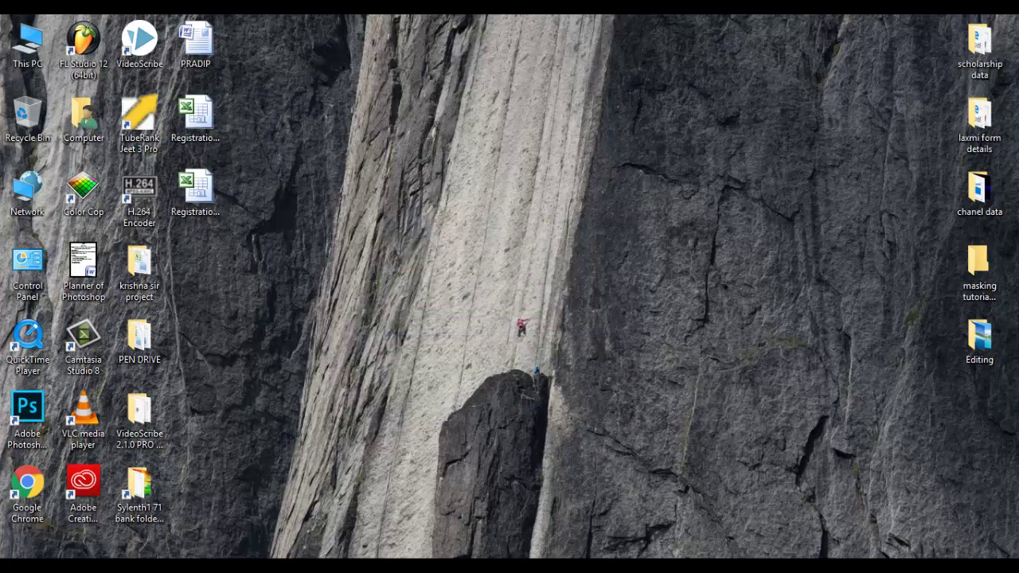
Refresh the desktop and launch System Configuration by running msconfig
{"action": "right_click", "coordinate": [409, 198]}
{"action": "left_click", "coordinate": [450, 243]}
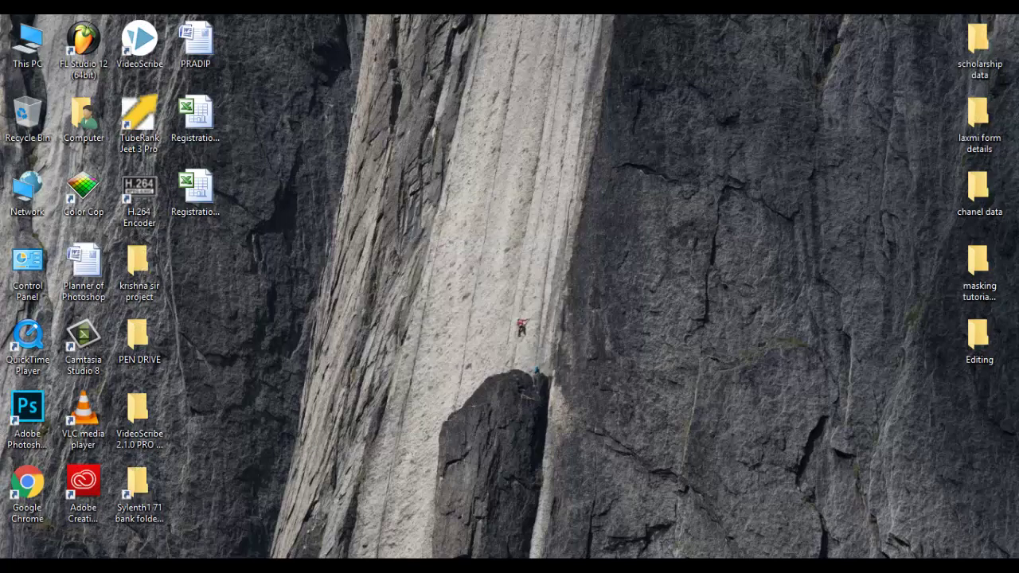
{"action": "key", "text": "super+r"}
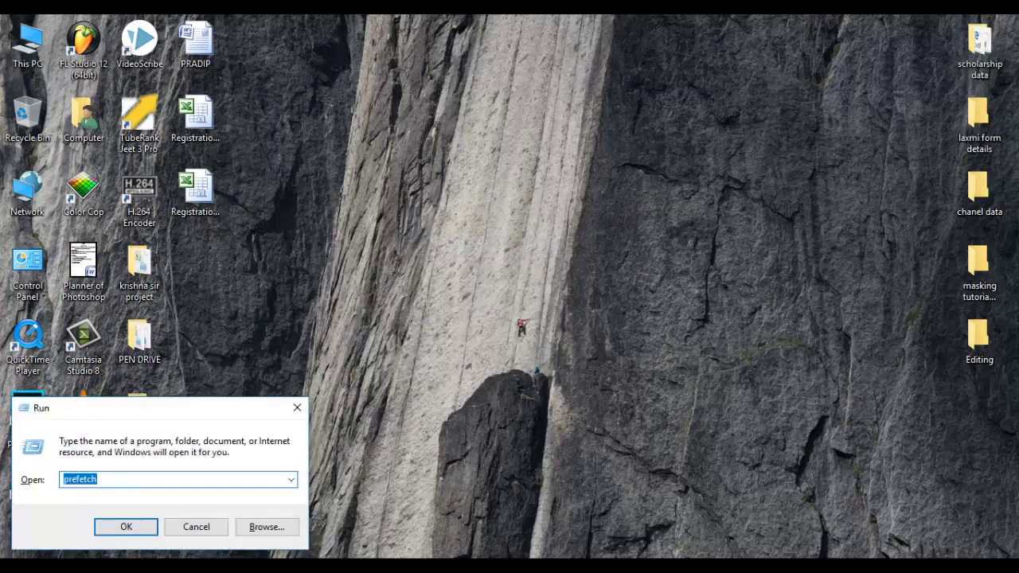
{"action": "type", "text": "msconfig"}
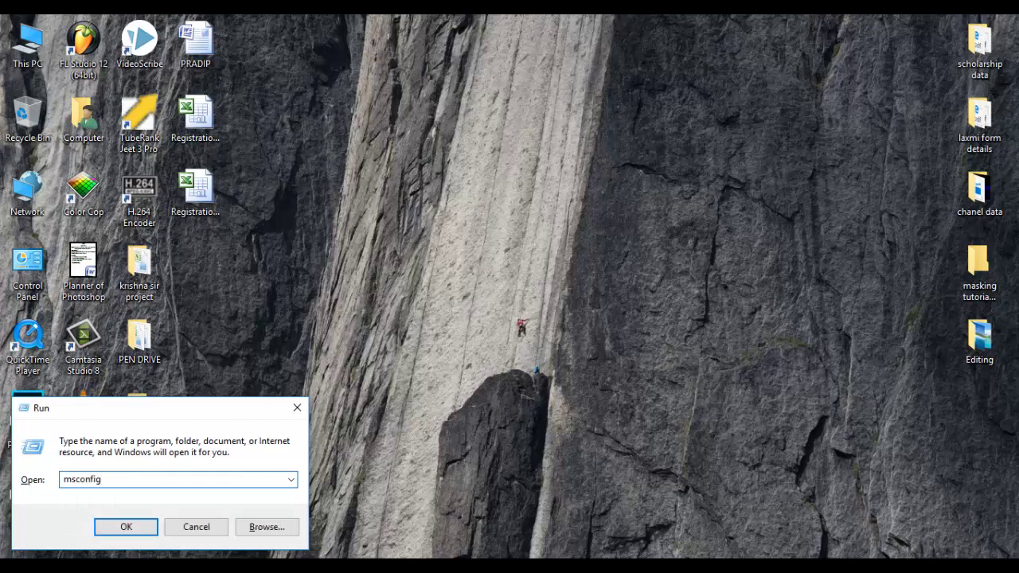
{"action": "key", "text": "Return"}
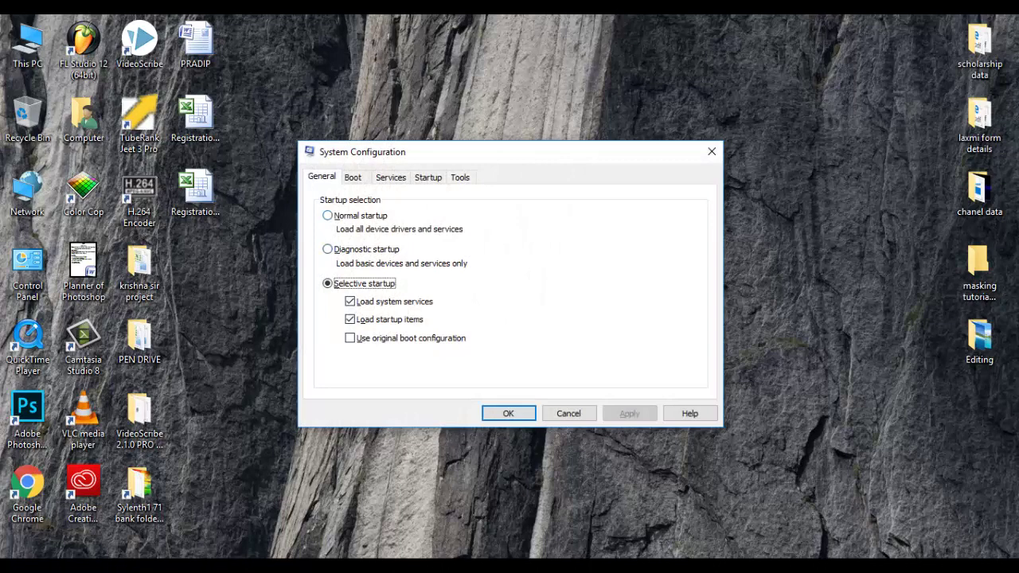
Select Normal startup and set the boot timeout to 10 seconds
{"action": "left_click", "coordinate": [328, 215]}
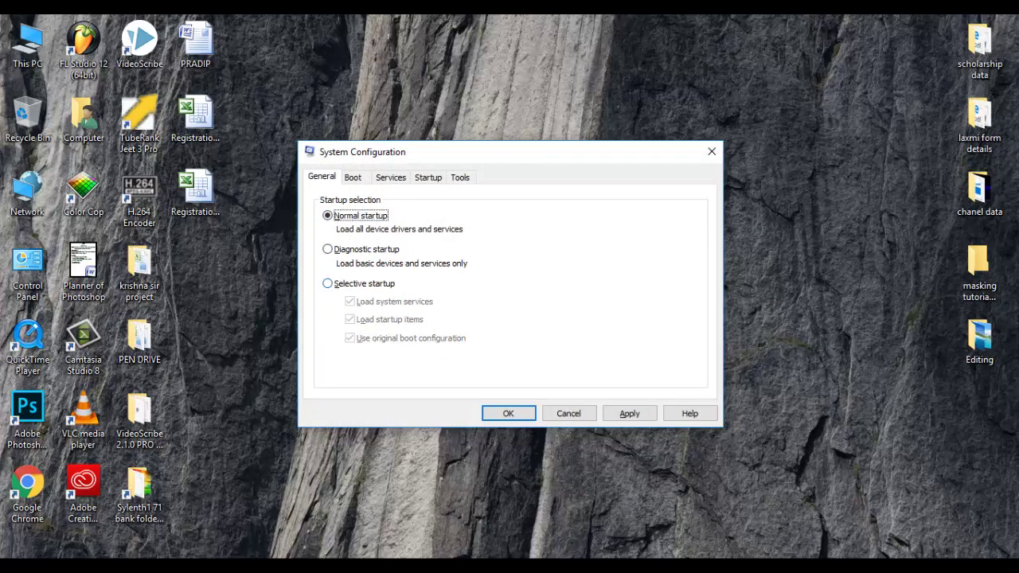
{"action": "left_click", "coordinate": [353, 177]}
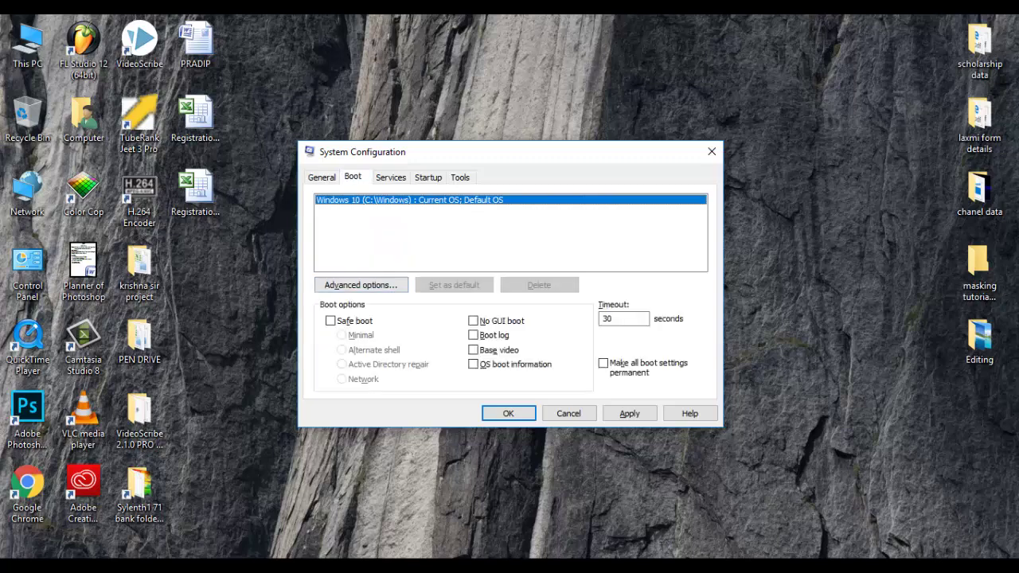
{"action": "double_click", "coordinate": [637, 318]}
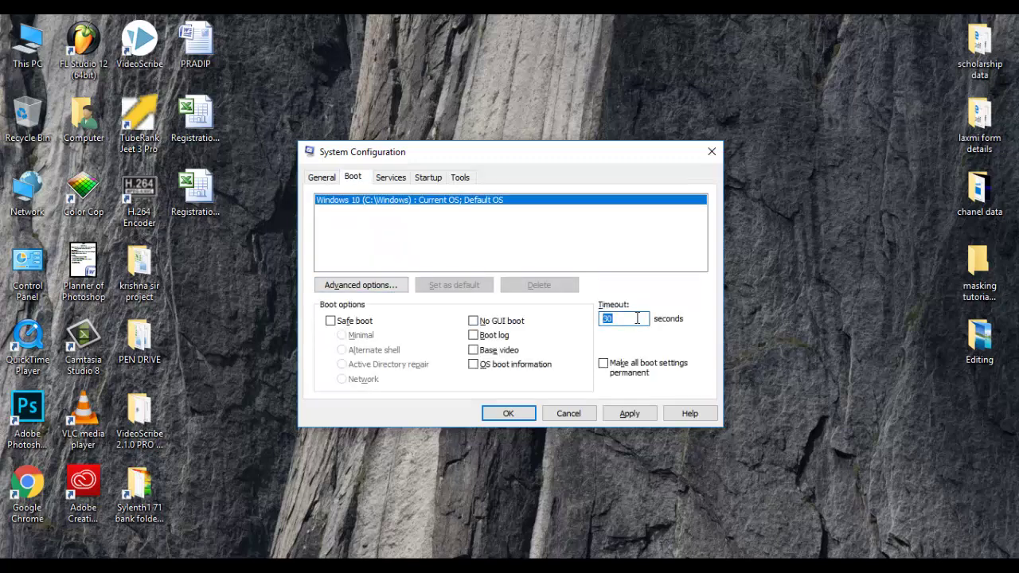
{"action": "type", "text": "10"}
{"action": "left_click_drag", "start_coordinate": [618, 319], "coordinate": [604, 319]}
{"action": "left_click", "coordinate": [615, 318]}
Enable the number of processors setting in the advanced boot options and set it to 2
{"action": "left_click", "coordinate": [360, 284]}
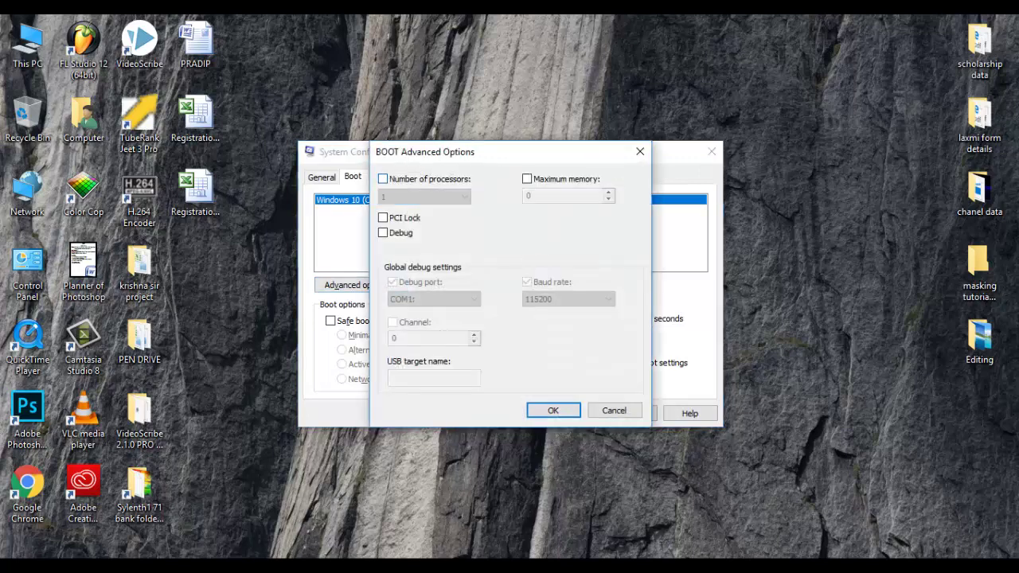
{"action": "left_click", "coordinate": [383, 178]}
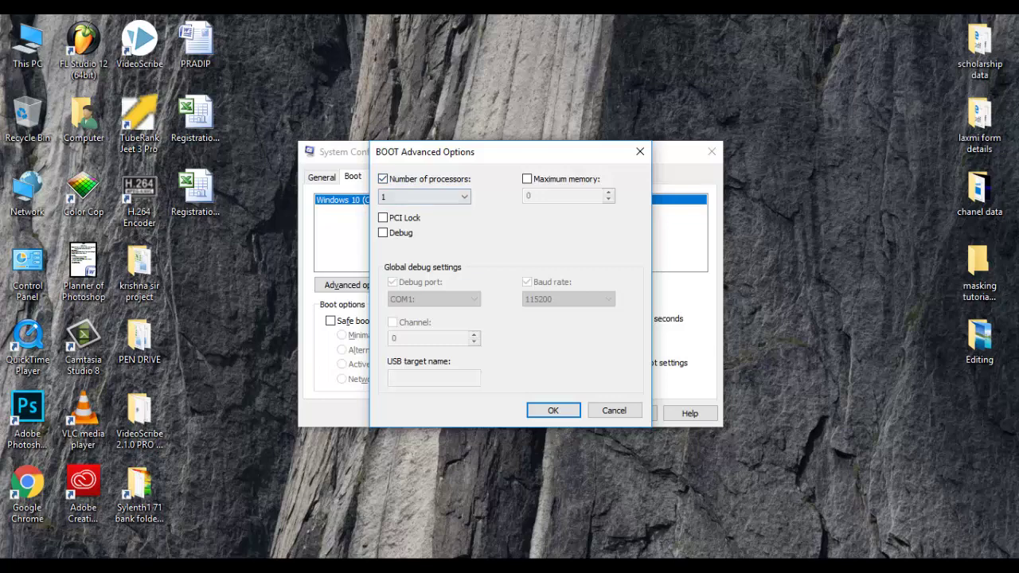
{"action": "left_click", "coordinate": [424, 197]}
{"action": "key", "text": "Down"}
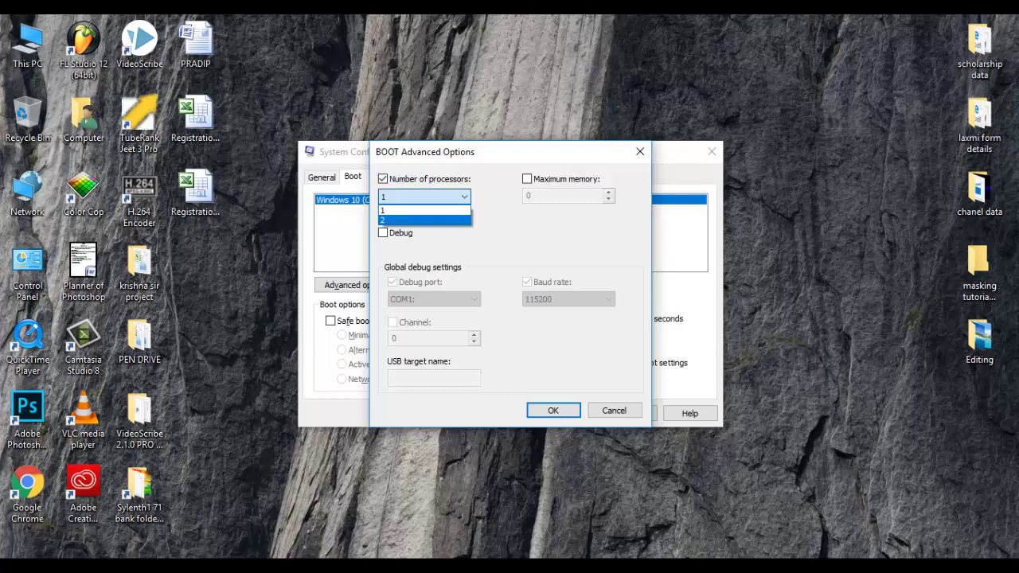
{"action": "key", "text": "Return"}
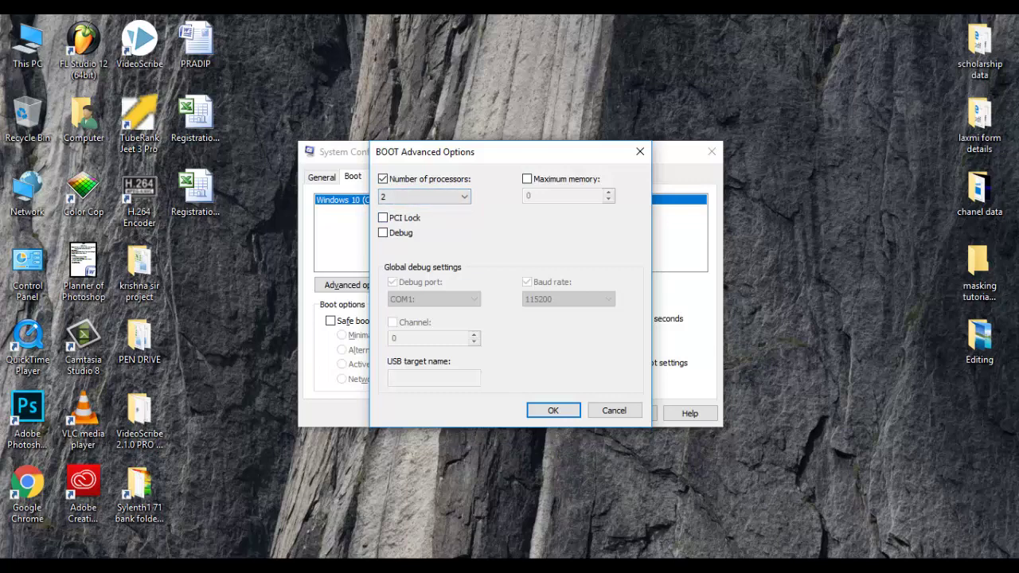
{"action": "key", "text": "Return"}
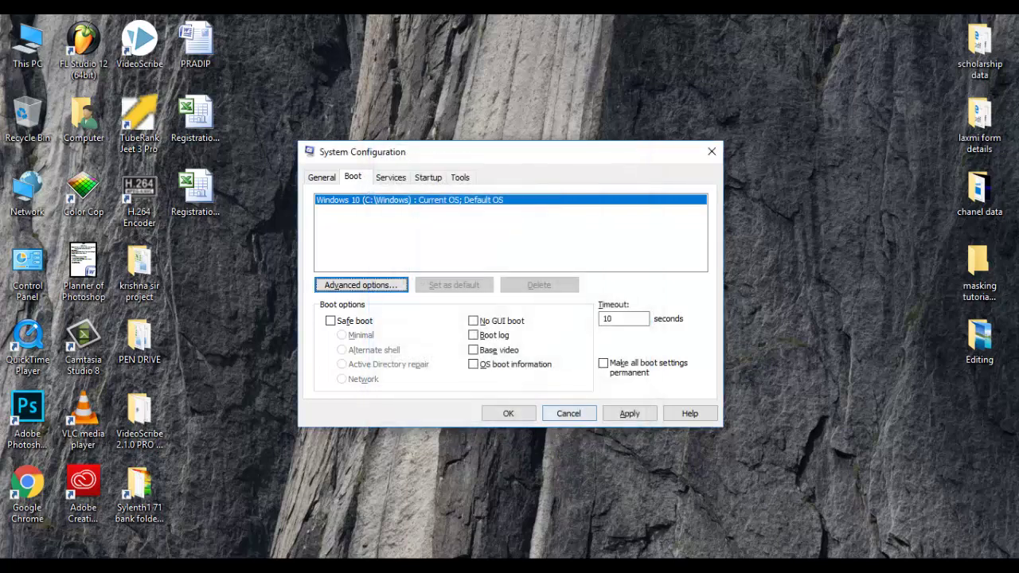
Examine the list of services, switching the Distributed Transaction Coordinator service off and back on
{"action": "key", "text": "ctrl+Tab"}
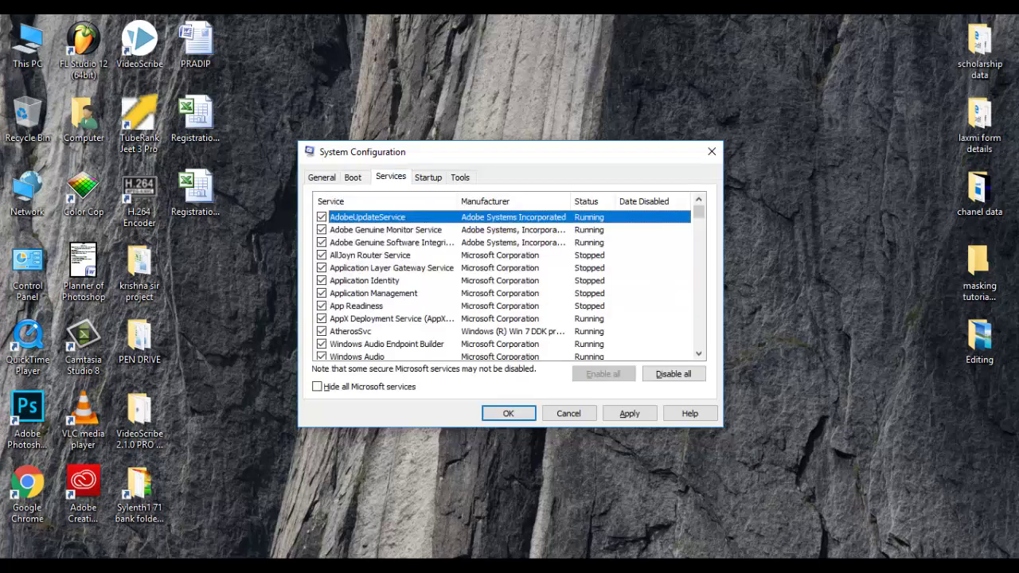
{"action": "key", "text": "ctrl+Tab"}
{"action": "left_click", "coordinate": [390, 177]}
{"action": "scroll", "coordinate": [502, 286], "scroll_direction": "down", "scroll_amount": 15}
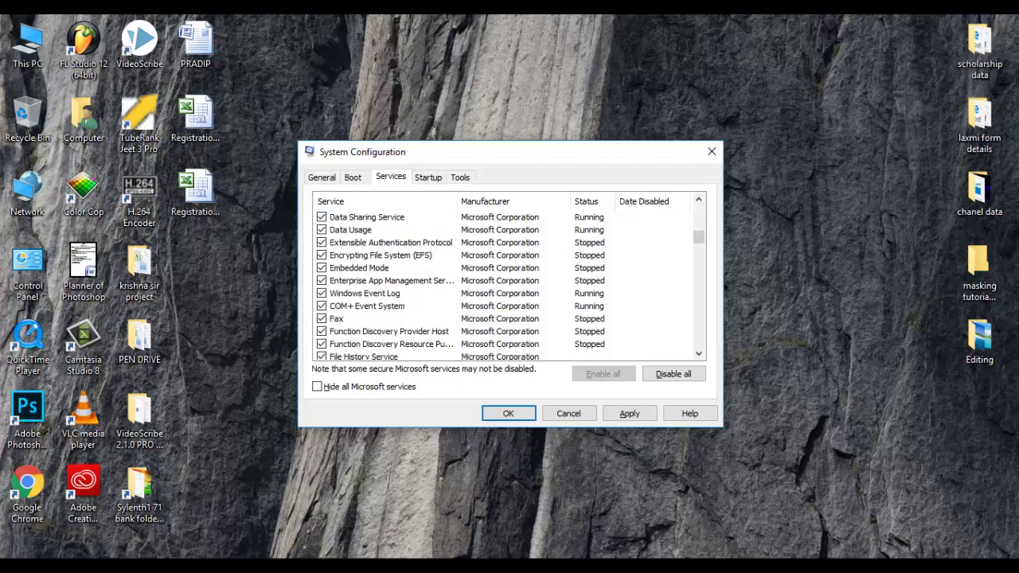
{"action": "scroll", "coordinate": [502, 287], "scroll_direction": "down", "scroll_amount": 3}
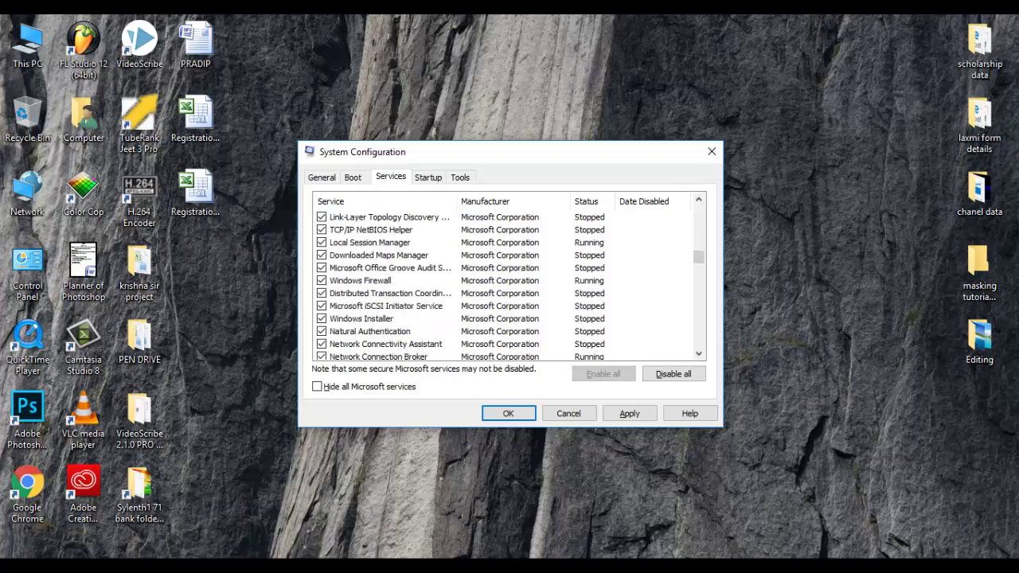
{"action": "left_click", "coordinate": [322, 293]}
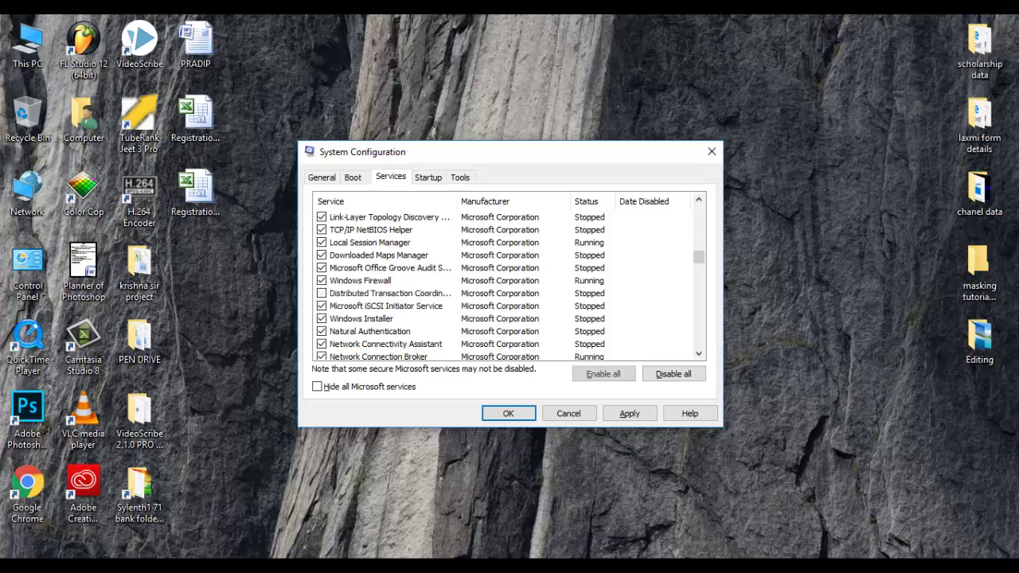
{"action": "left_click", "coordinate": [322, 293]}
{"action": "scroll", "coordinate": [501, 287], "scroll_direction": "up", "scroll_amount": 12}
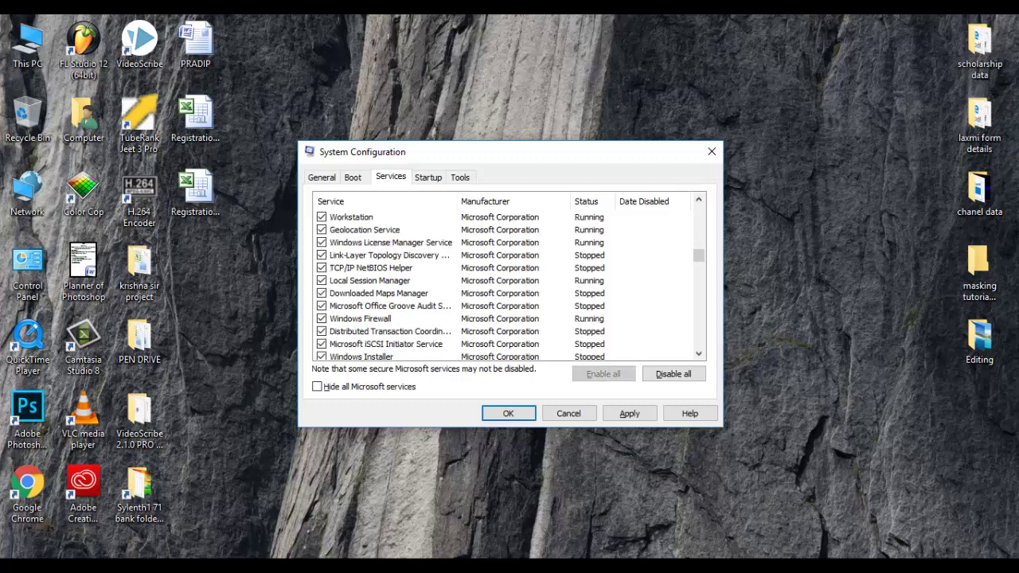
{"action": "scroll", "coordinate": [501, 286], "scroll_direction": "up", "scroll_amount": 12}
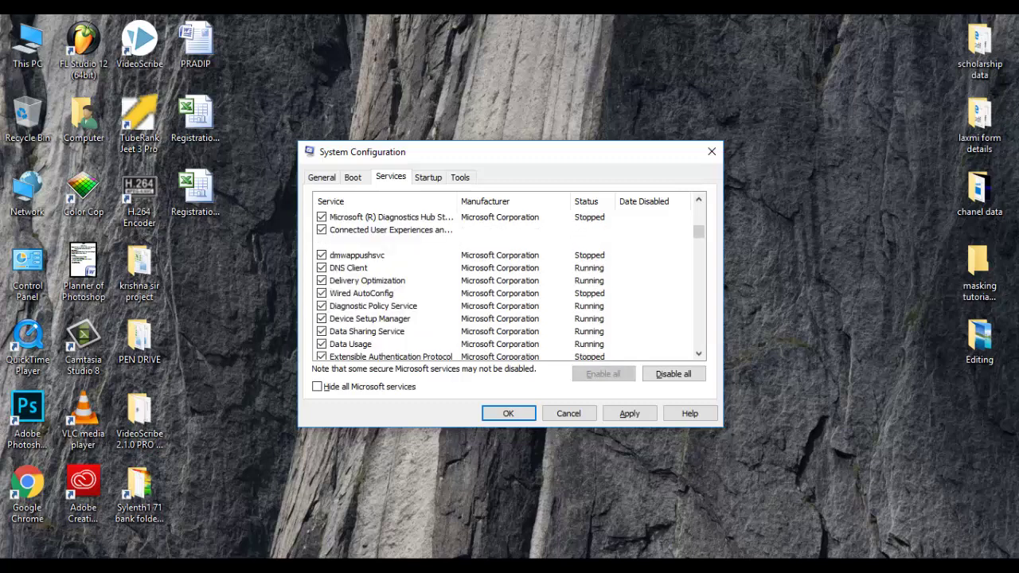
{"action": "left_click", "coordinate": [367, 217]}
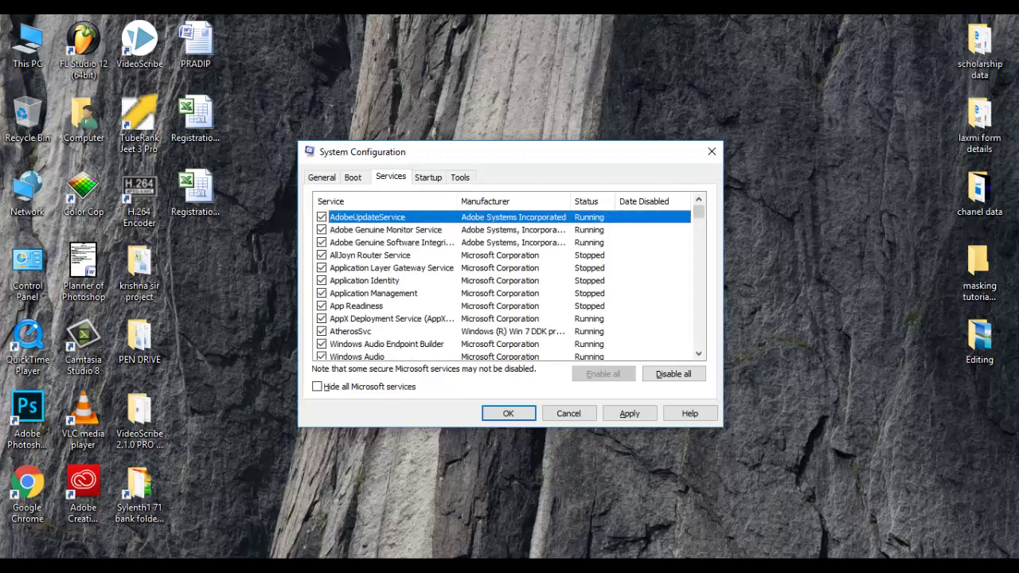
Apply the System Configuration changes and exit without restarting the computer
{"action": "left_click", "coordinate": [321, 177]}
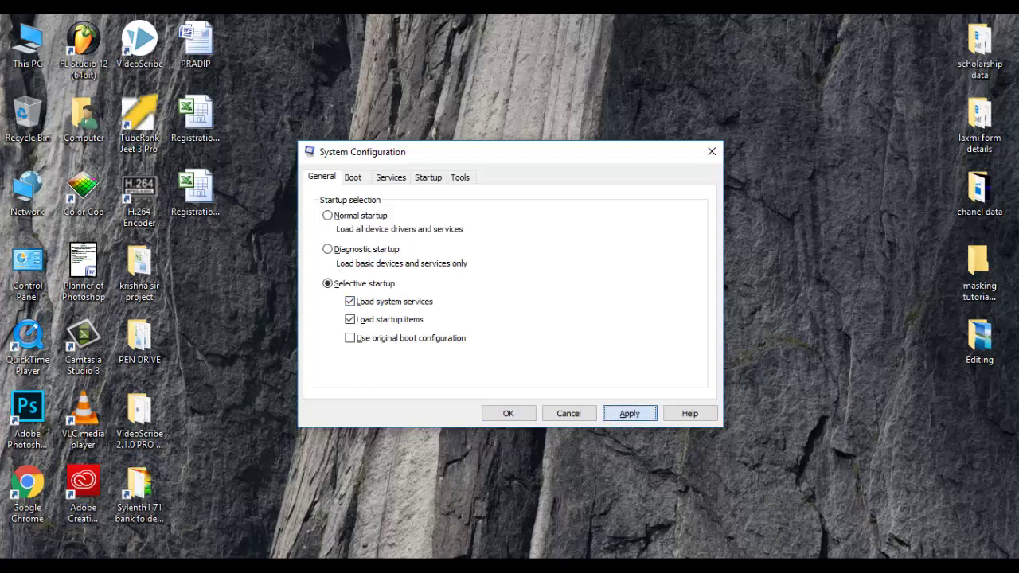
{"action": "left_click", "coordinate": [629, 414]}
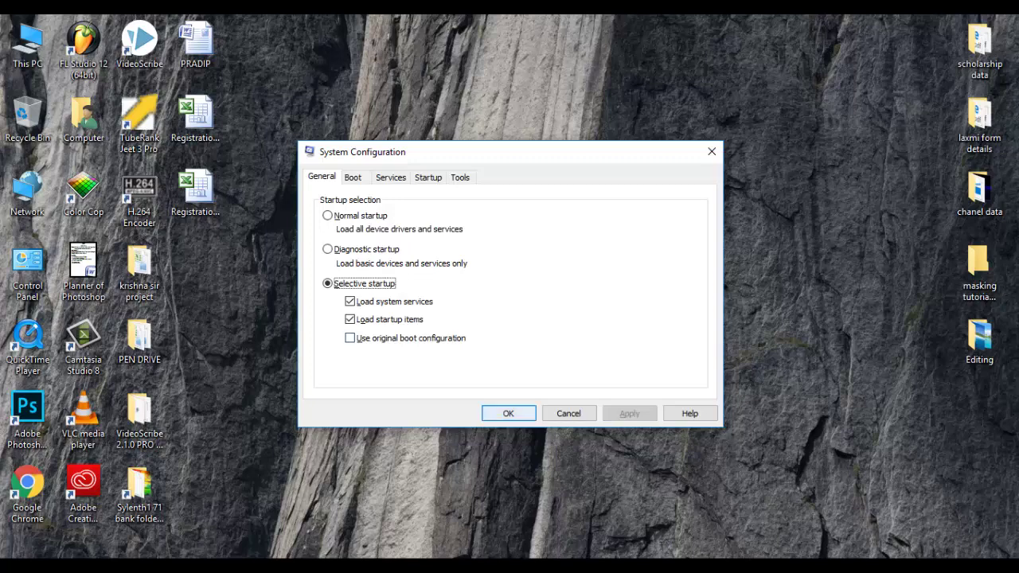
{"action": "left_click", "coordinate": [508, 414]}
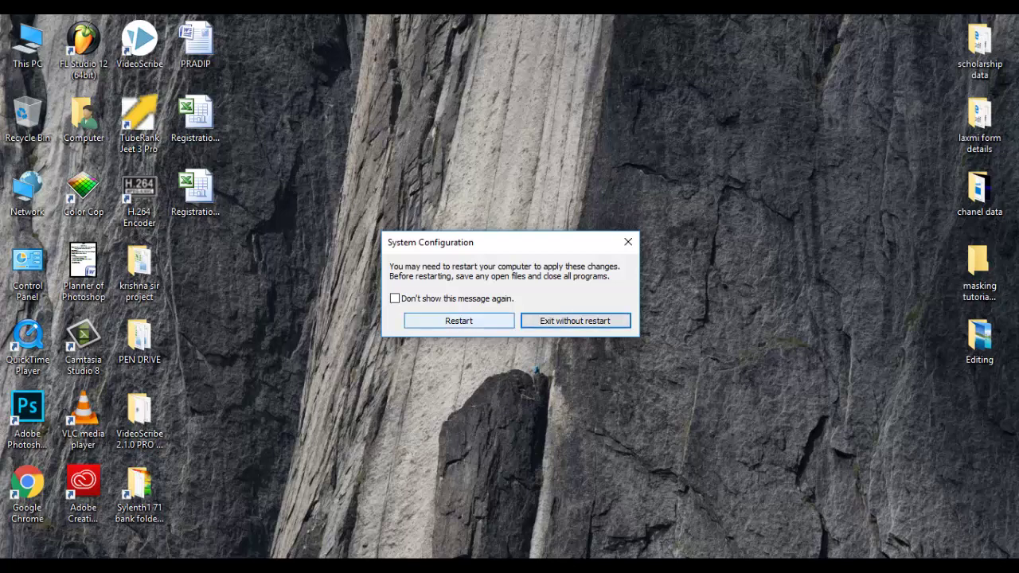
{"action": "left_click", "coordinate": [575, 321]}
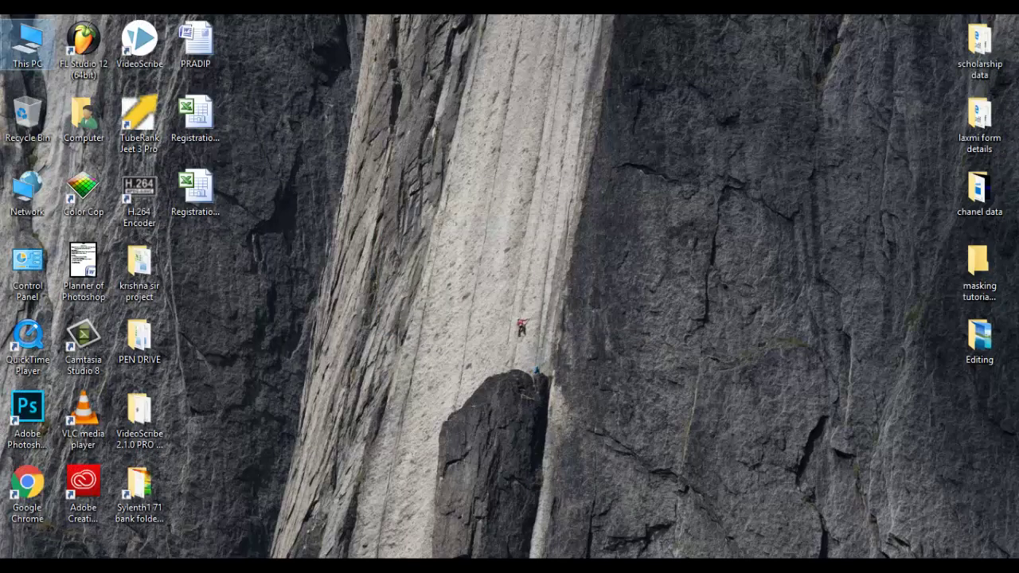
Open the properties of This PC in a maximized window and bring up the advanced system settings
{"action": "right_click", "coordinate": [26, 59]}
{"action": "left_click", "coordinate": [71, 234]}
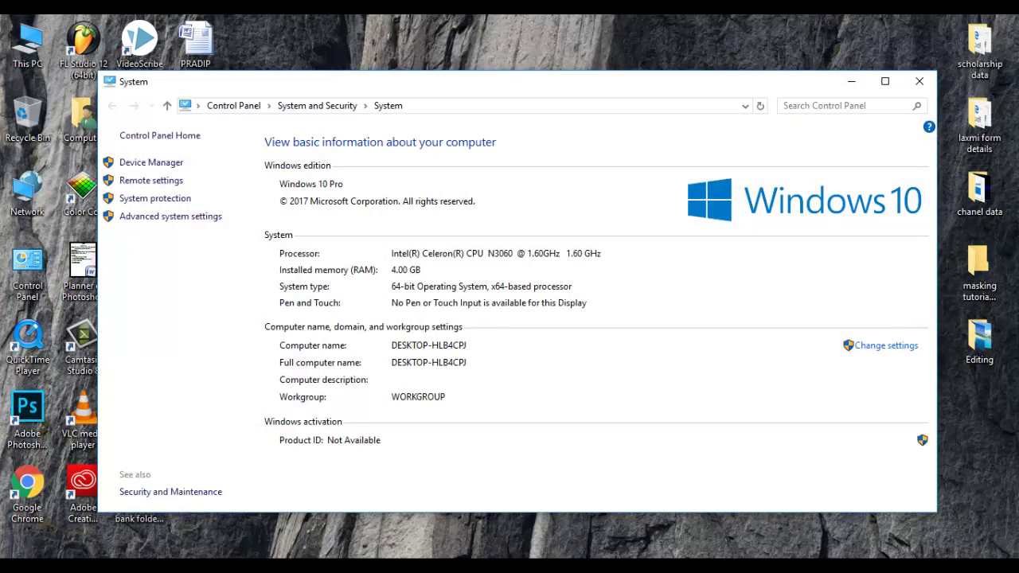
{"action": "key", "text": "super+Up"}
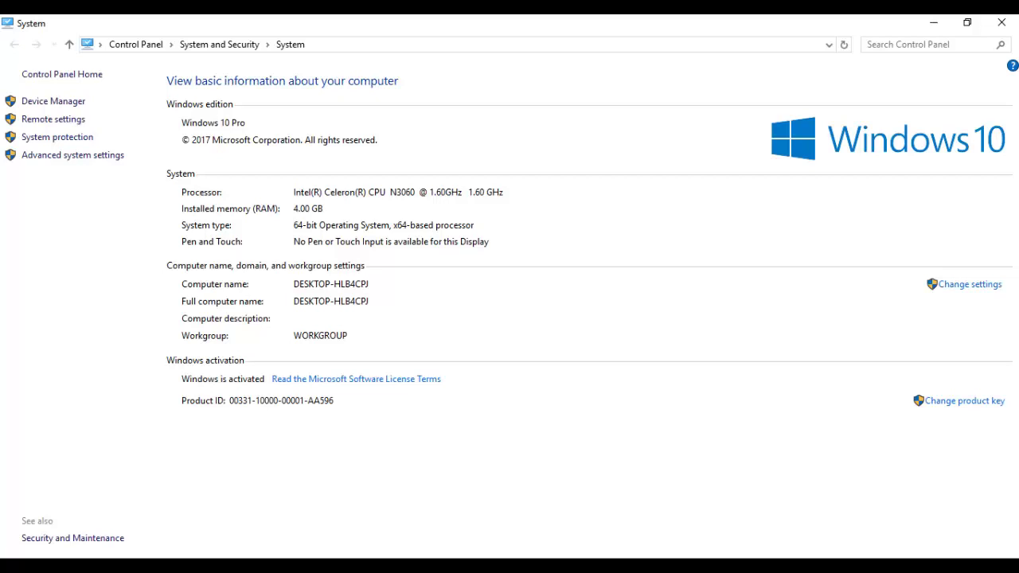
{"action": "left_click", "coordinate": [77, 155]}
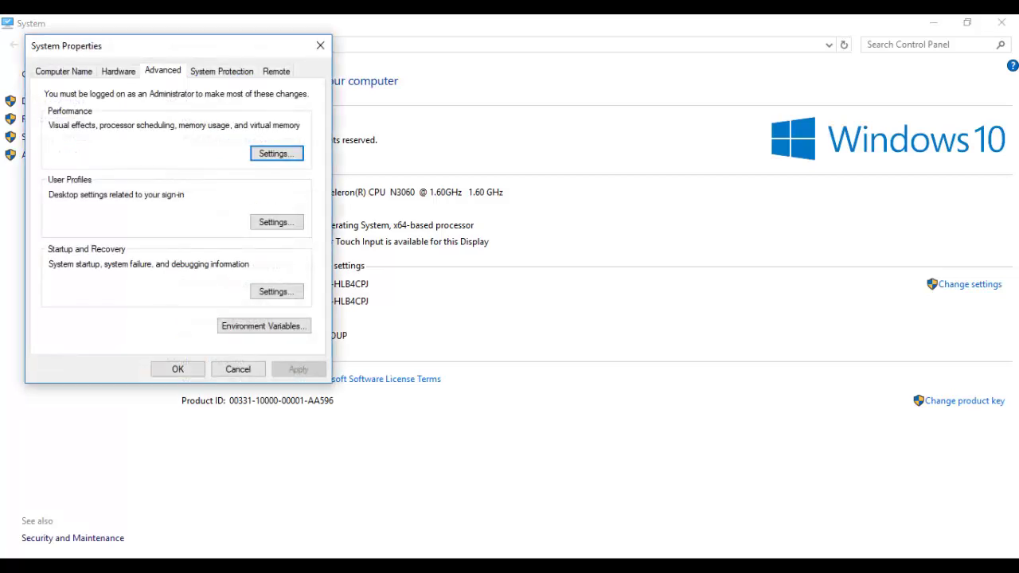
{"action": "left_click_drag", "start_coordinate": [174, 45], "coordinate": [617, 99]}
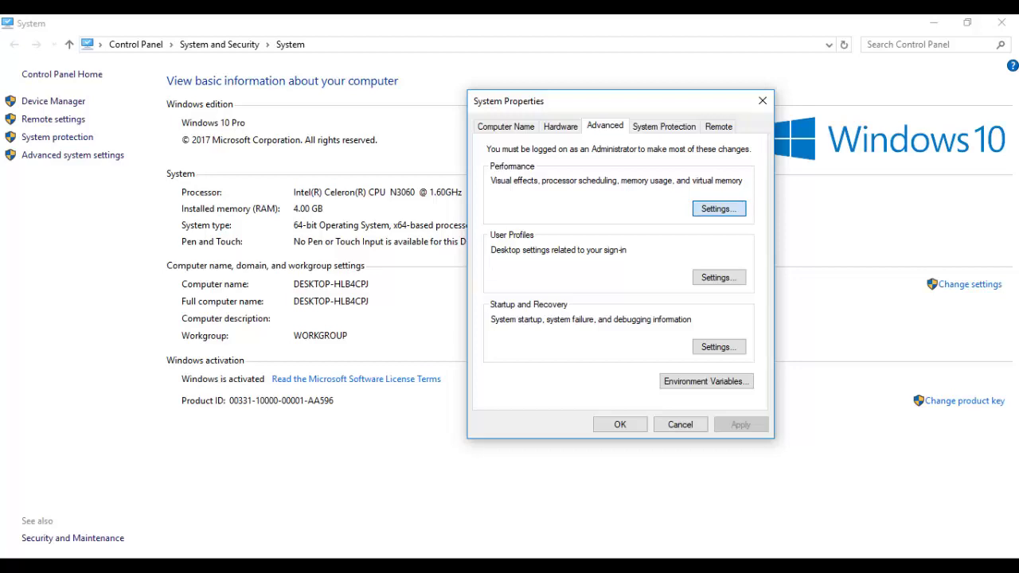
Open the performance settings, go through the visual effects presets and choose Adjust for best appearance
{"action": "left_click", "coordinate": [718, 208]}
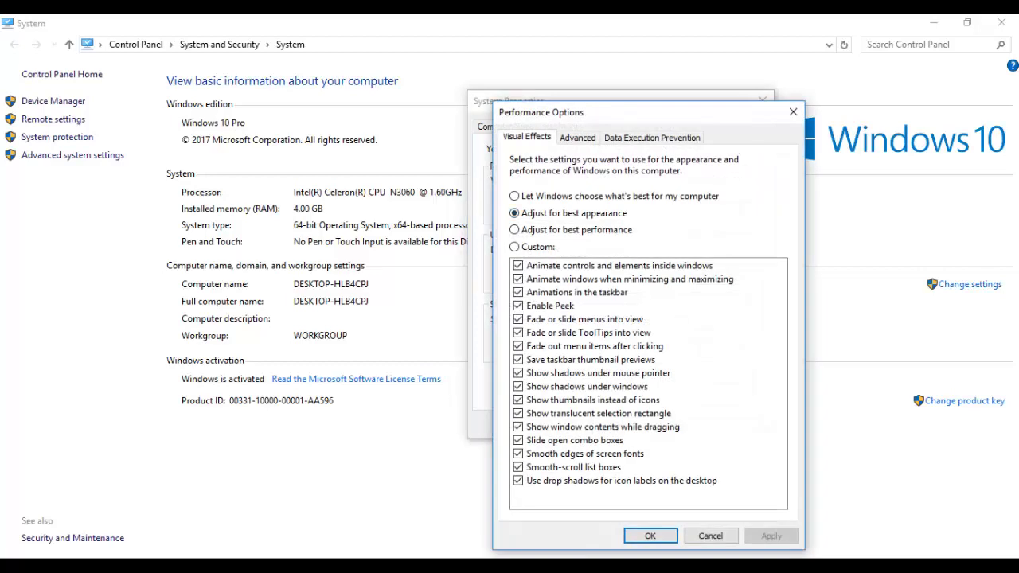
{"action": "key", "text": "Up"}
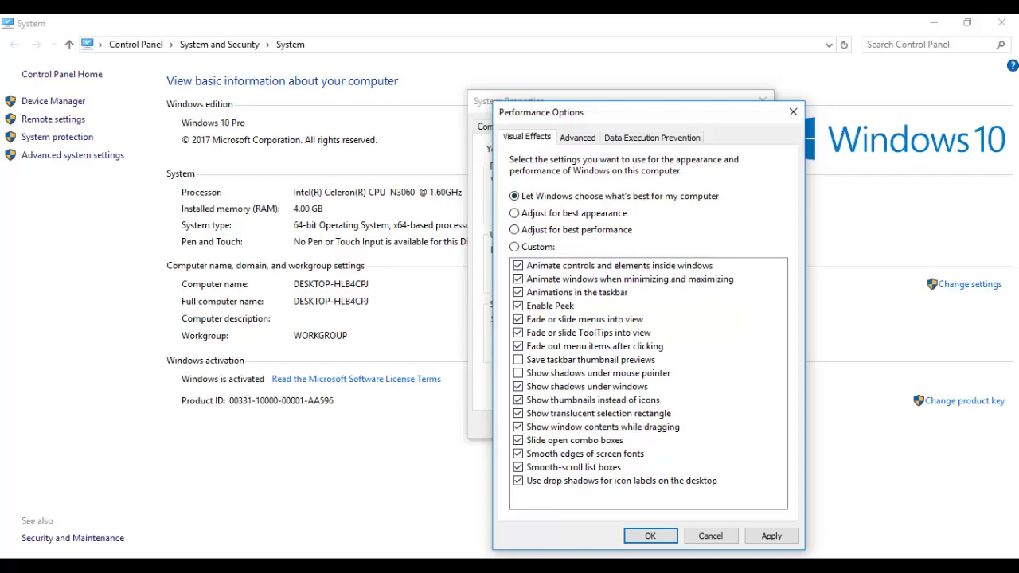
{"action": "key", "text": "Down"}
{"action": "key", "text": "Down"}
{"action": "key", "text": "Down"}
{"action": "left_click", "coordinate": [515, 213]}
Open the virtual memory settings and accept automatic paging file size management for all drives
{"action": "key", "text": "ctrl+Tab"}
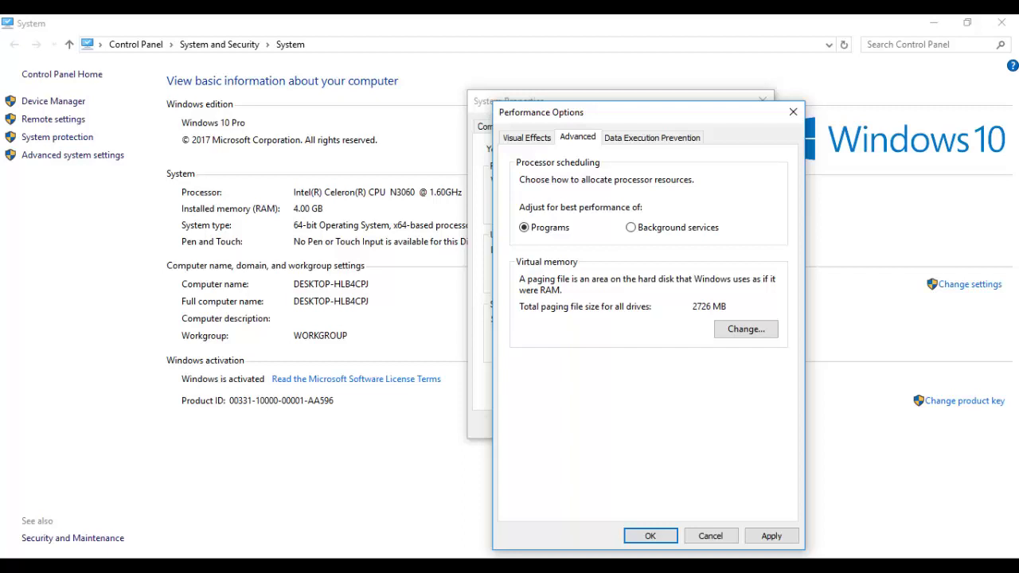
{"action": "left_click", "coordinate": [746, 328]}
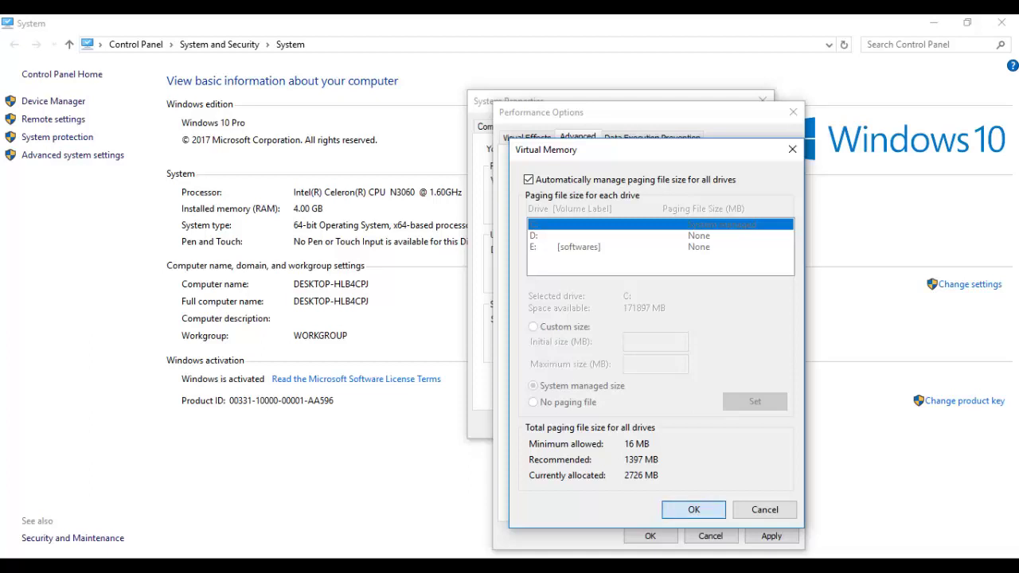
{"action": "left_click", "coordinate": [694, 509]}
{"action": "key", "text": "Return"}
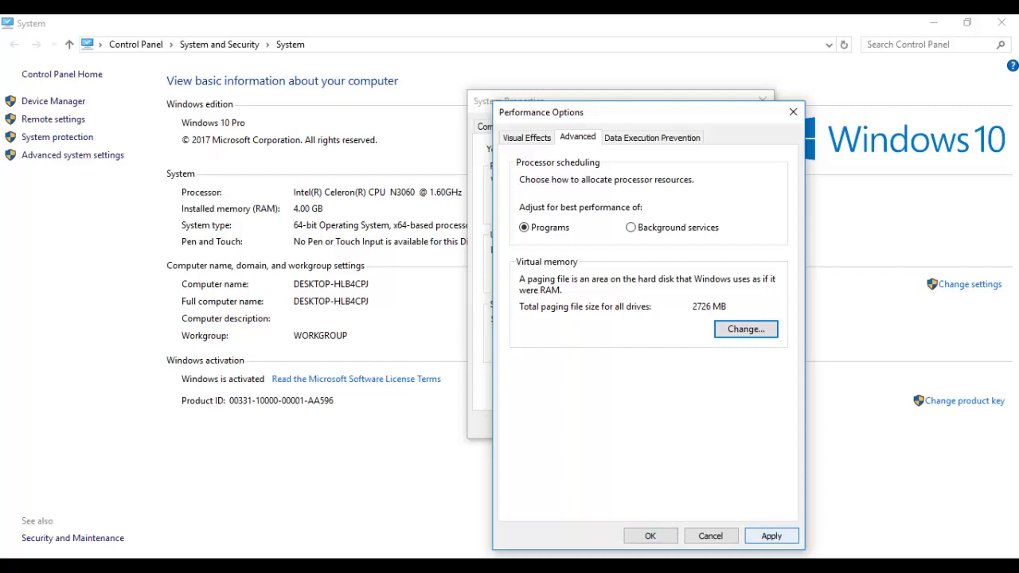
Apply and confirm the performance options and system properties, postpone the restart and close the System window
{"action": "left_click", "coordinate": [771, 535]}
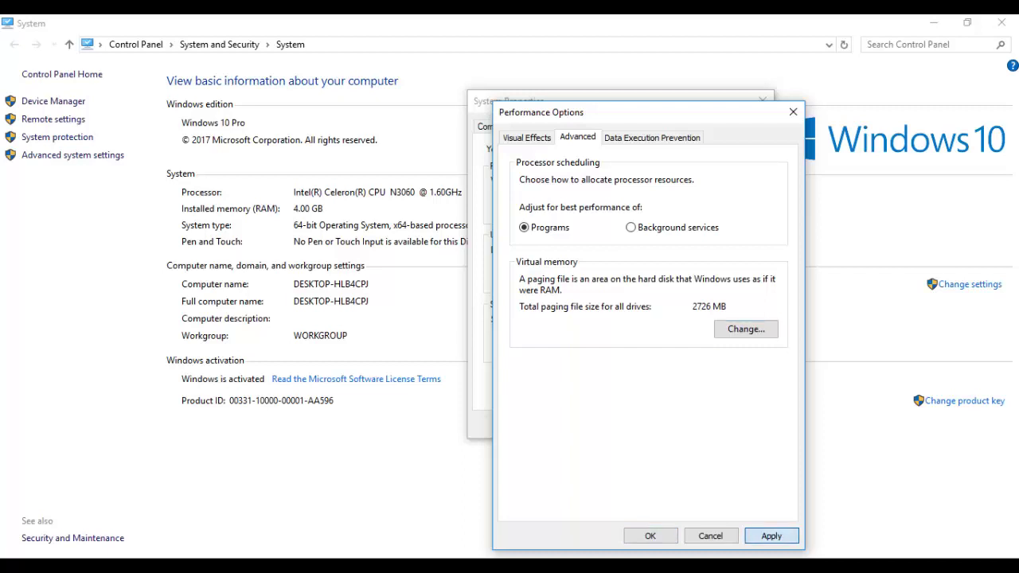
{"action": "left_click", "coordinate": [651, 536]}
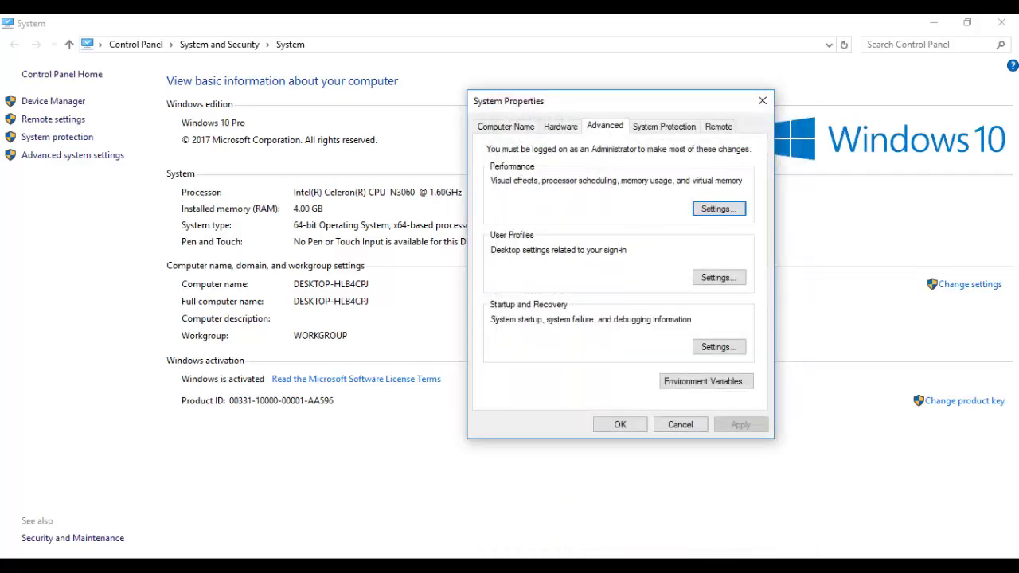
{"action": "left_click", "coordinate": [619, 424]}
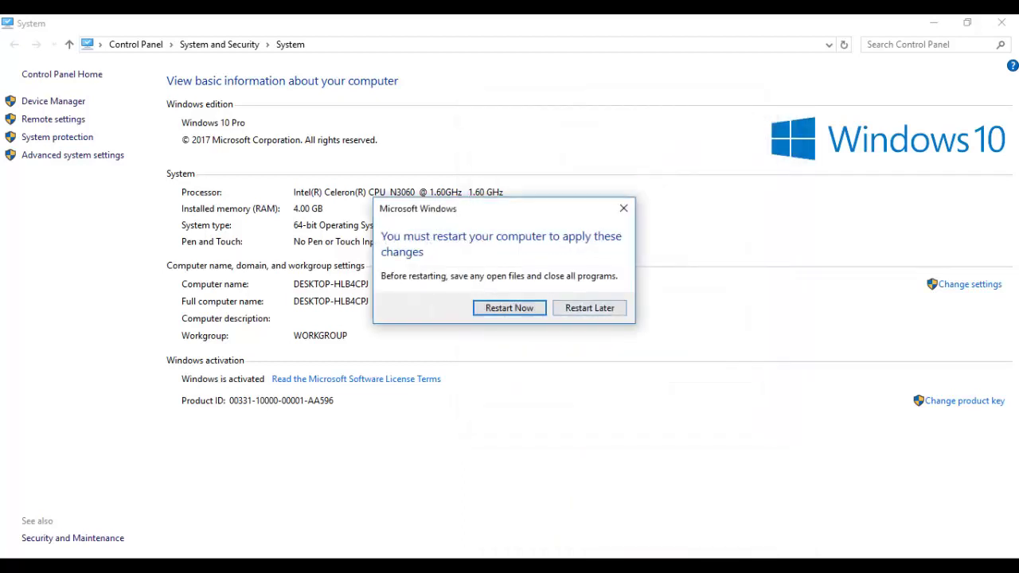
{"action": "left_click", "coordinate": [589, 308]}
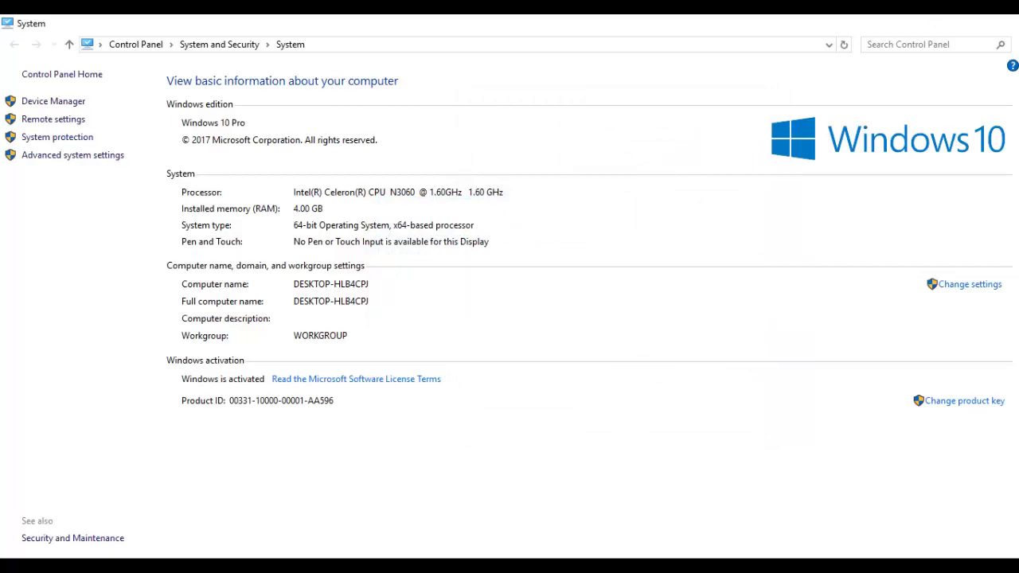
{"action": "left_click", "coordinate": [1002, 23]}
Refresh the desktop four times
{"action": "right_click", "coordinate": [531, 103]}
{"action": "left_click", "coordinate": [571, 152]}
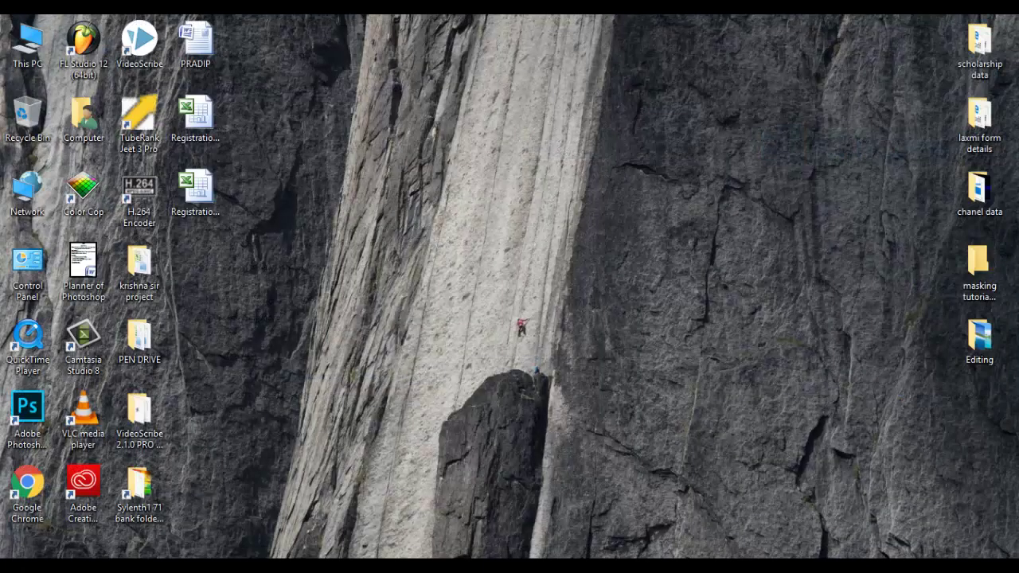
{"action": "right_click", "coordinate": [523, 117]}
{"action": "left_click", "coordinate": [571, 162]}
{"action": "right_click", "coordinate": [547, 103]}
{"action": "left_click", "coordinate": [589, 149]}
{"action": "right_click", "coordinate": [509, 103]}
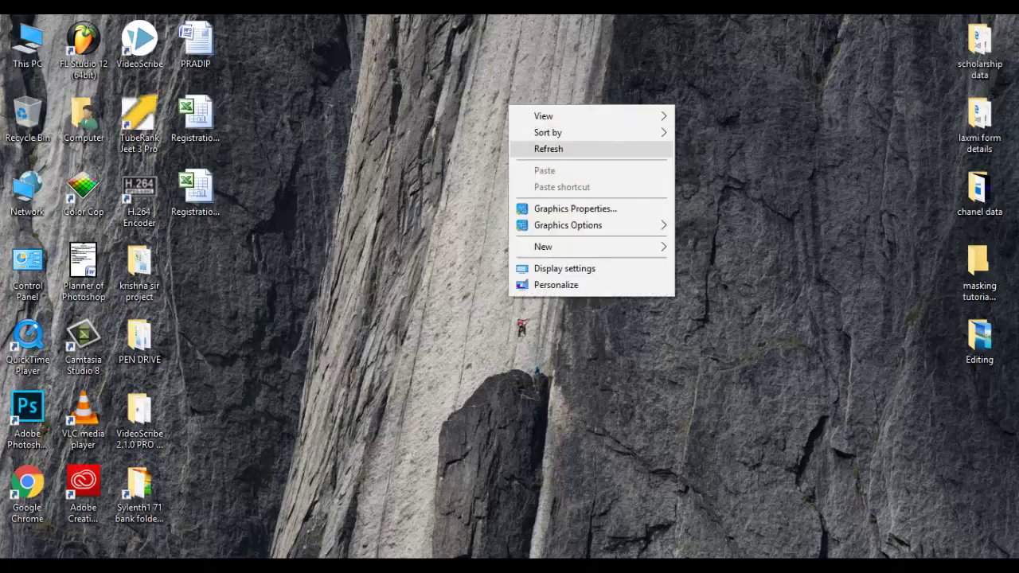
{"action": "left_click", "coordinate": [589, 148]}
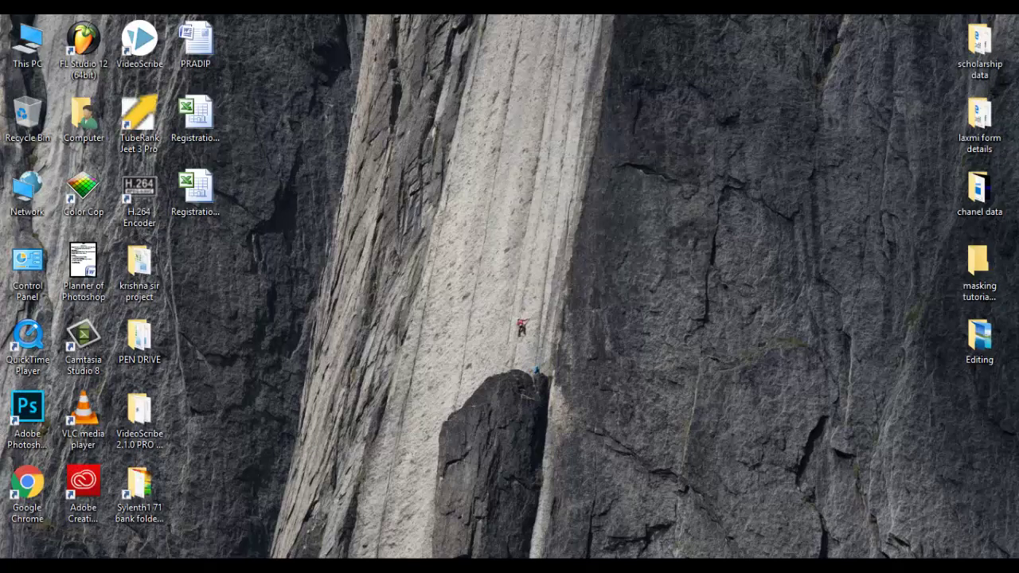